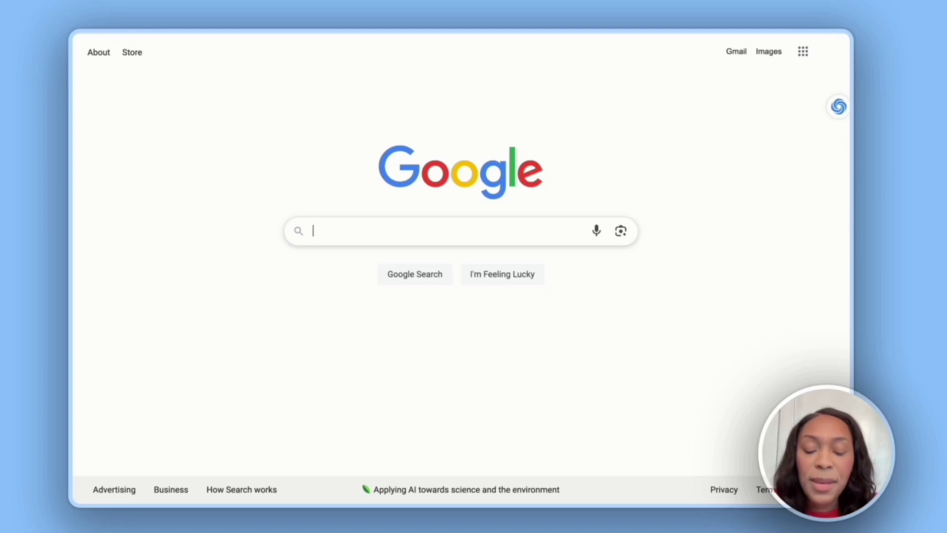
Search Google for 'gemini subscriptions'.
text(gemini)
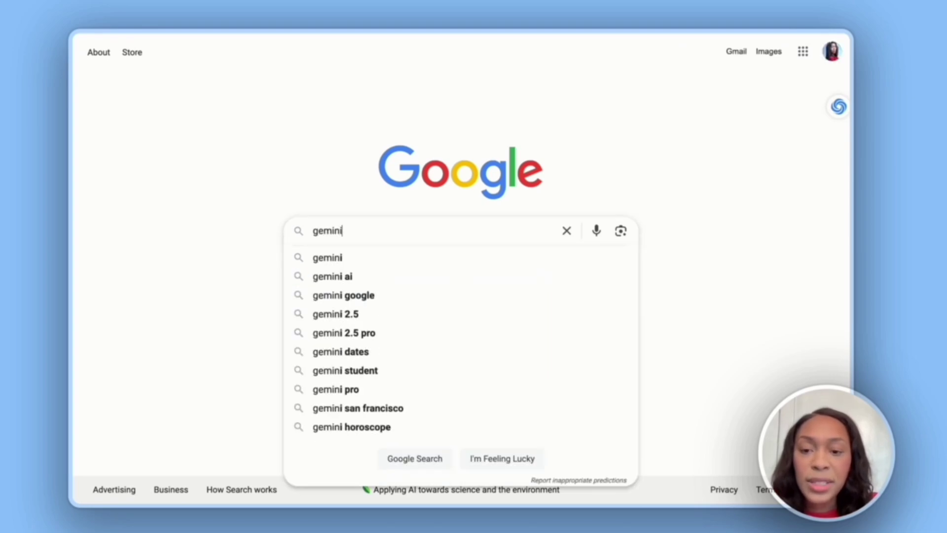
text( subscriptions)
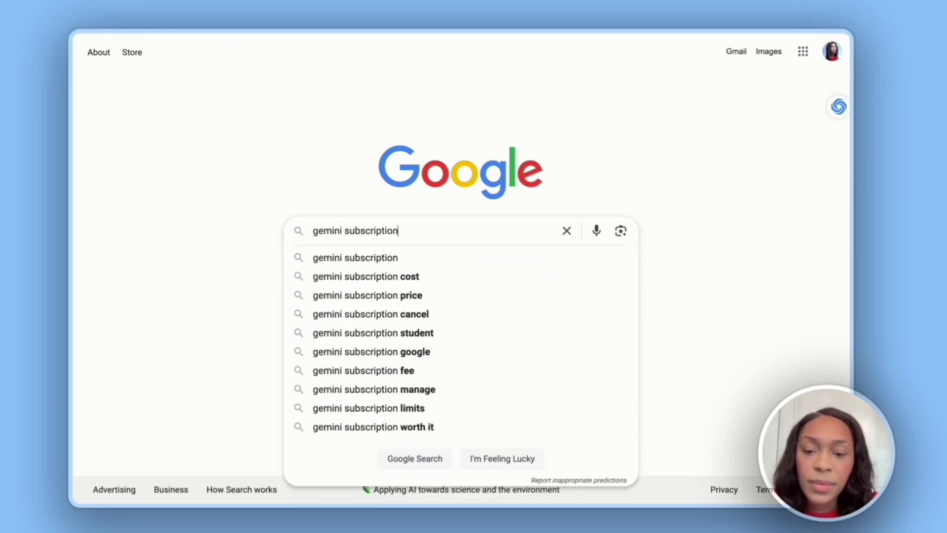
key(Return)
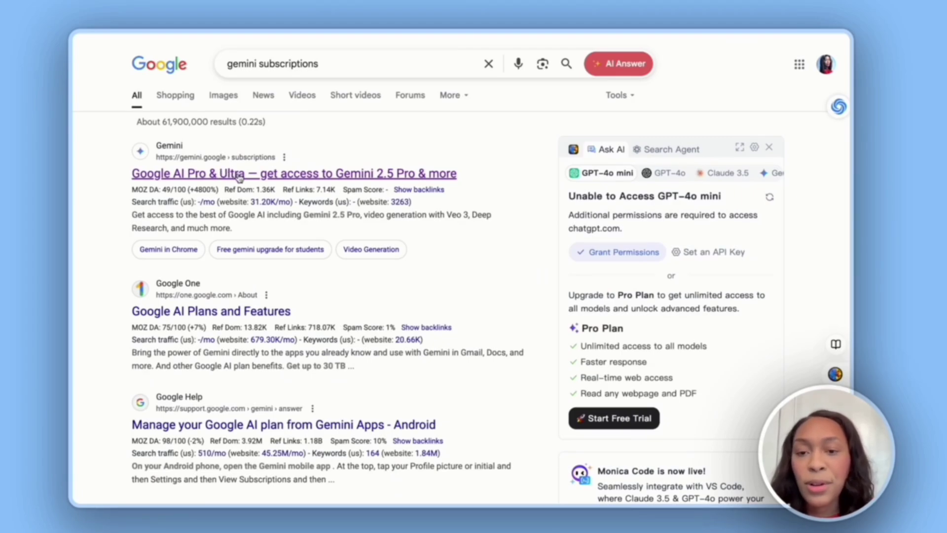
Open the Gemini subscriptions page and zoom out to compare Free, Google AI Pro and Ultra features.
click(240, 174)
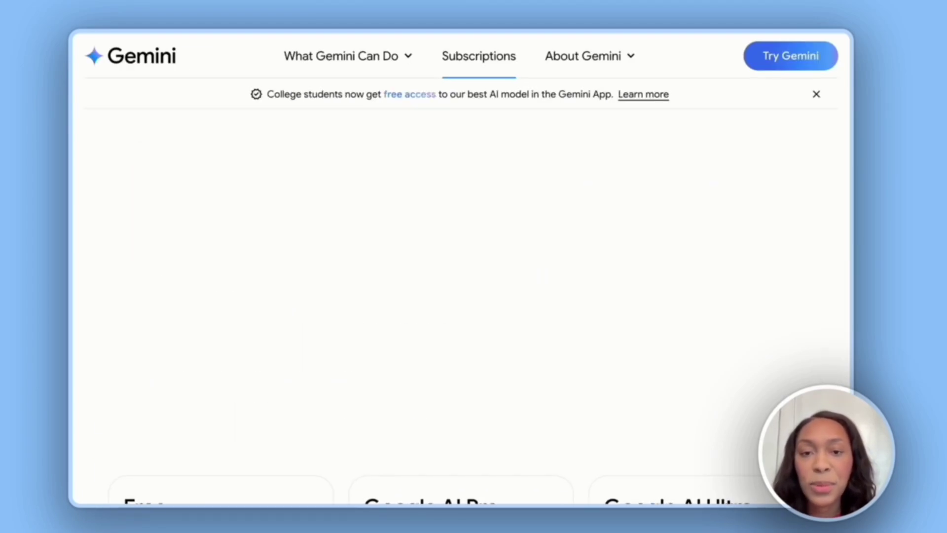
scroll(462, 296, down, 8)
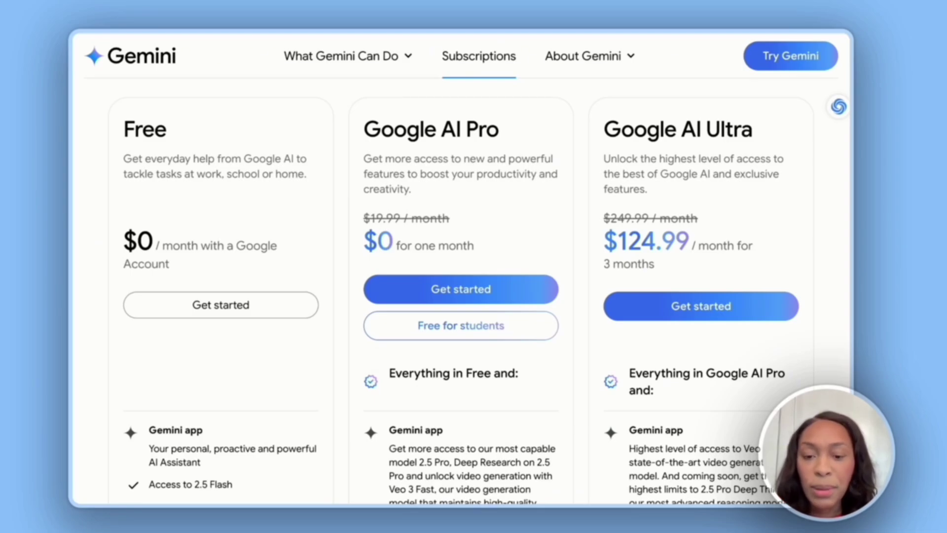
key(ctrl+minus)
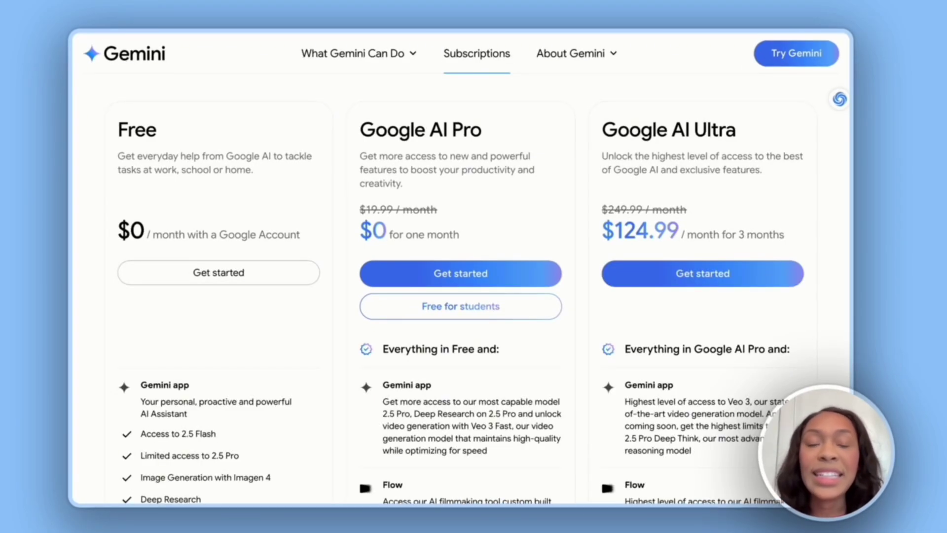
scroll(460, 290, down, 1)
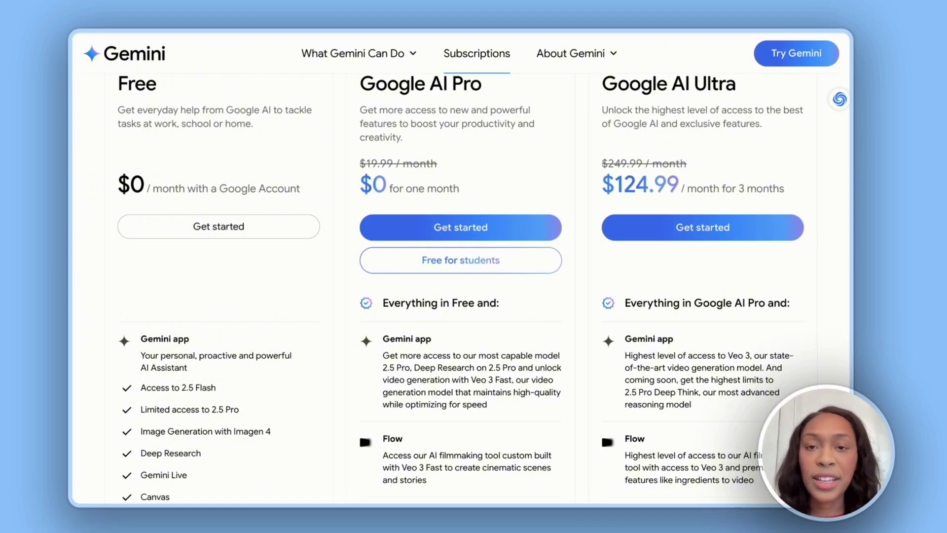
scroll(412, 238, up, 1)
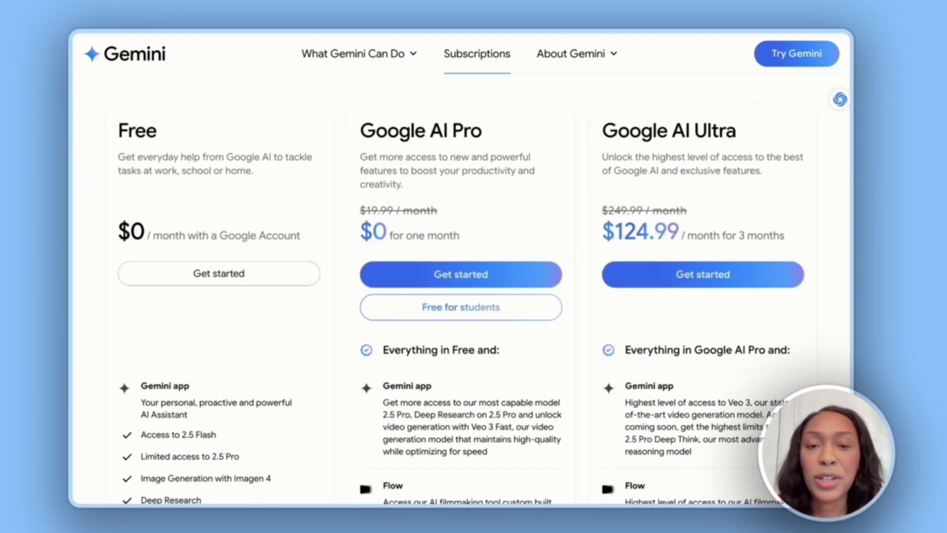
scroll(461, 310, down, 1)
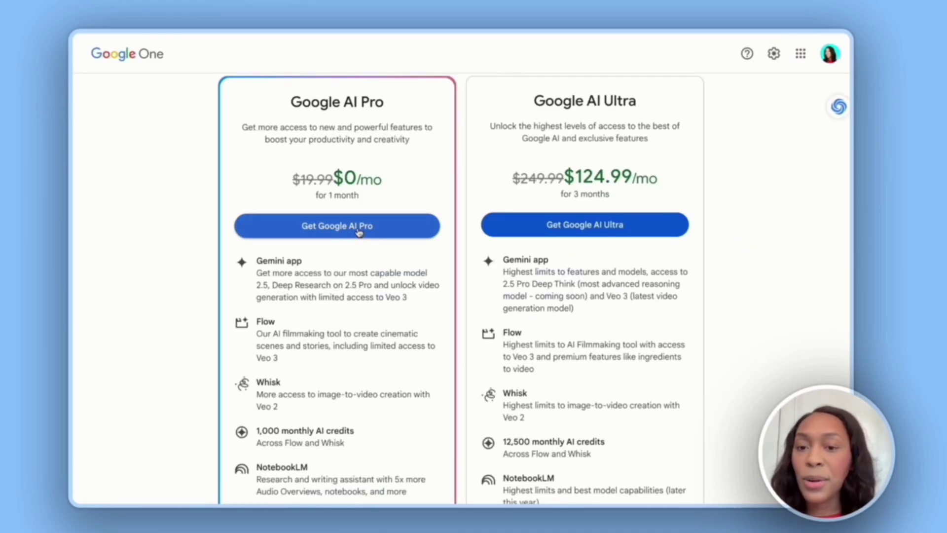
Subscribe to Google AI Pro at $0 for the first month and close the Subscribed dialog.
click(359, 233)
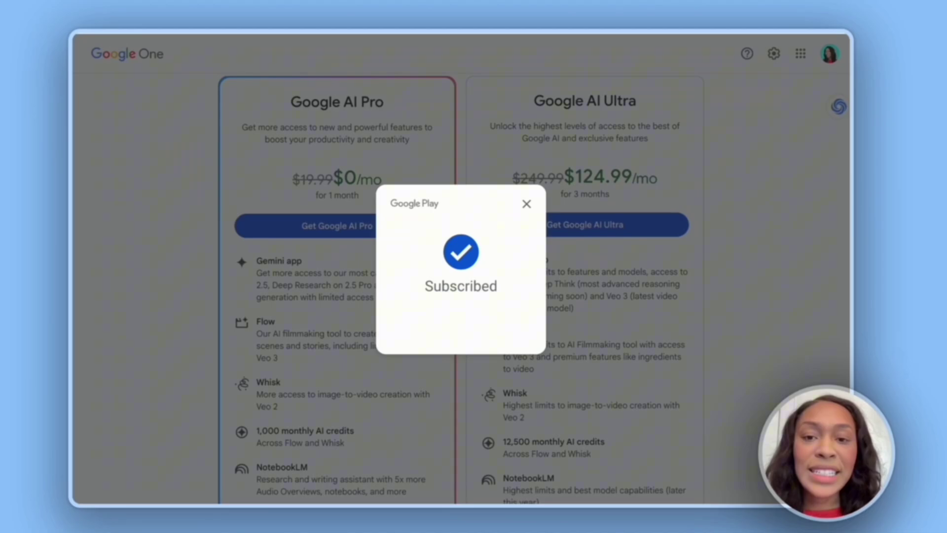
click(526, 204)
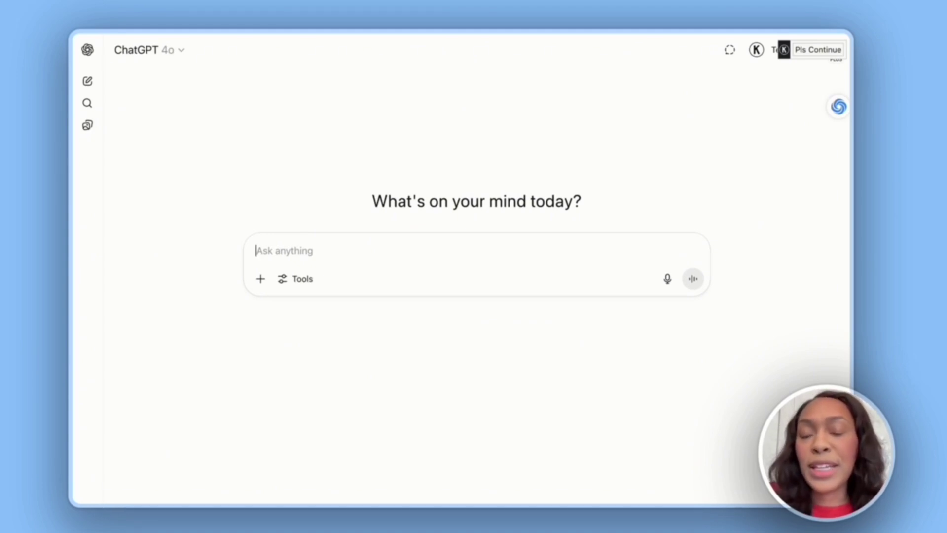
Paste the audience-types prompt for Veo 3's 8-second videos, review it, and send it.
key(ctrl+v)
click(588, 251)
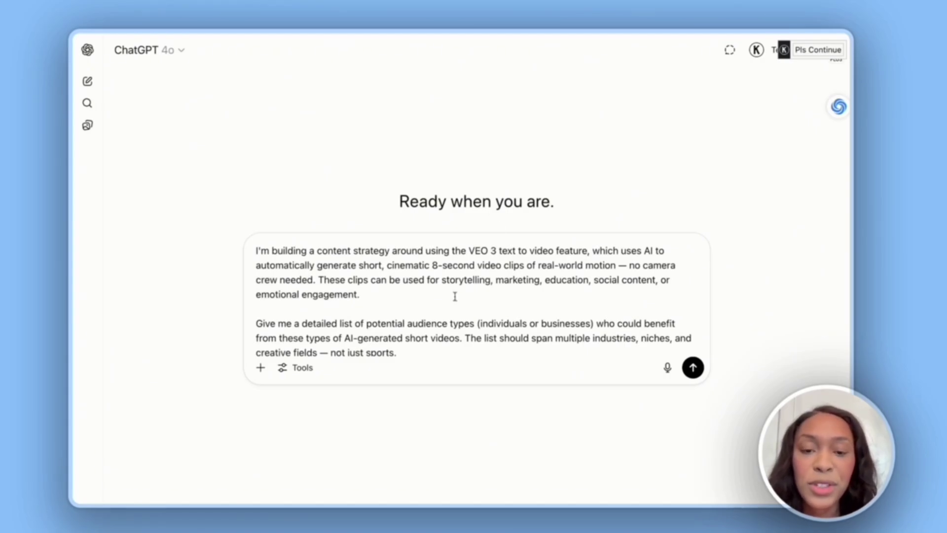
scroll(454, 299, down, 2)
scroll(455, 303, up, 2)
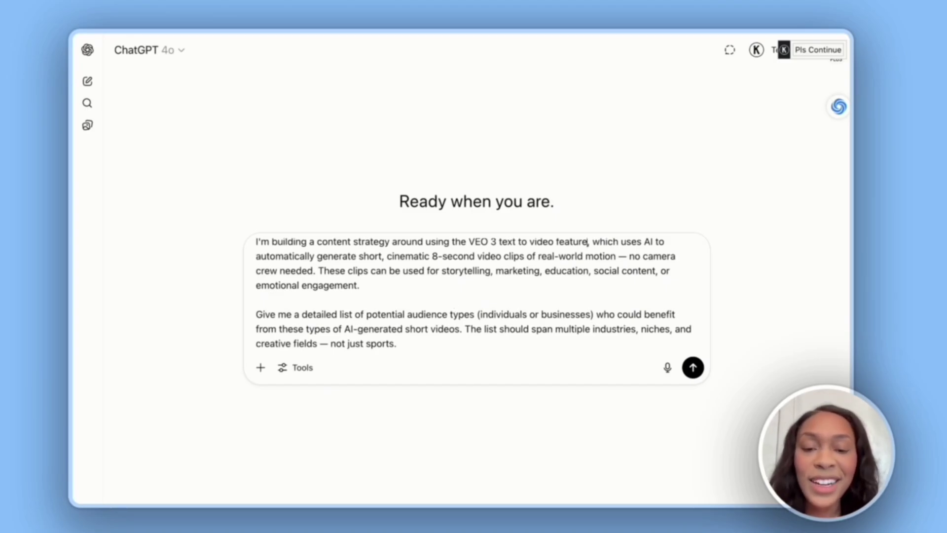
scroll(476, 293, down, 2)
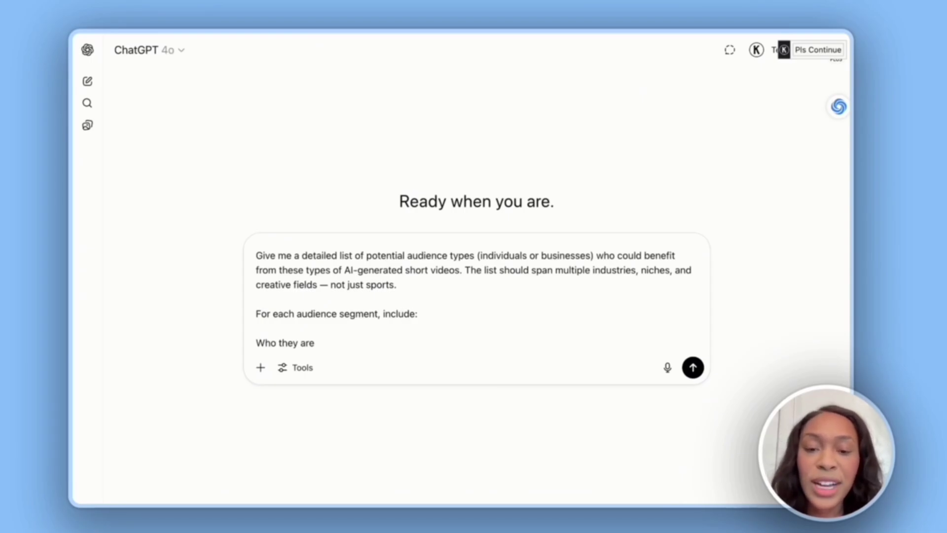
scroll(476, 296, up, 2)
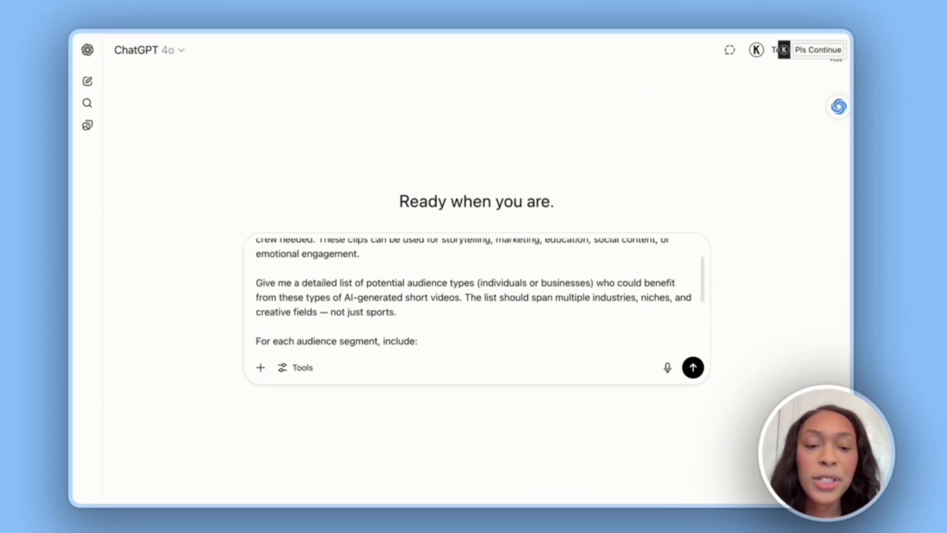
scroll(476, 296, down, 2)
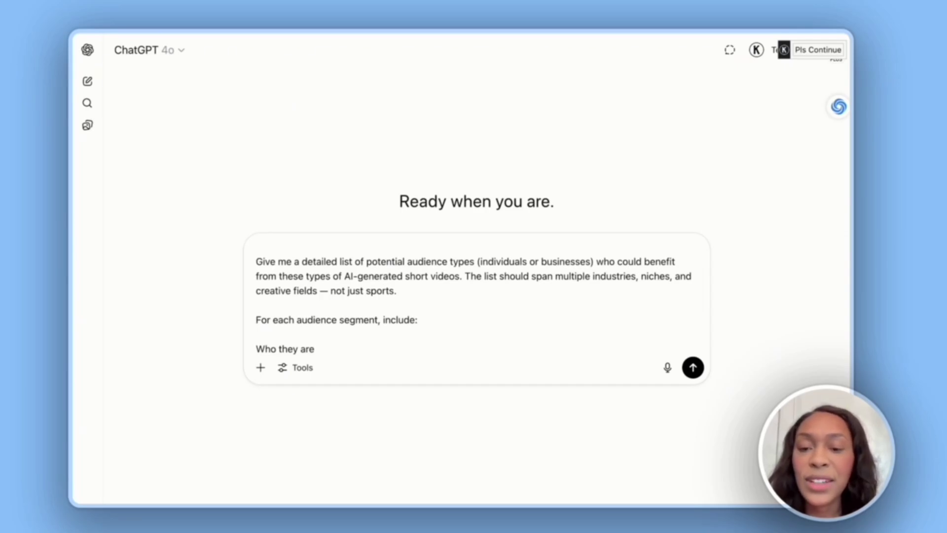
scroll(477, 296, down, 2)
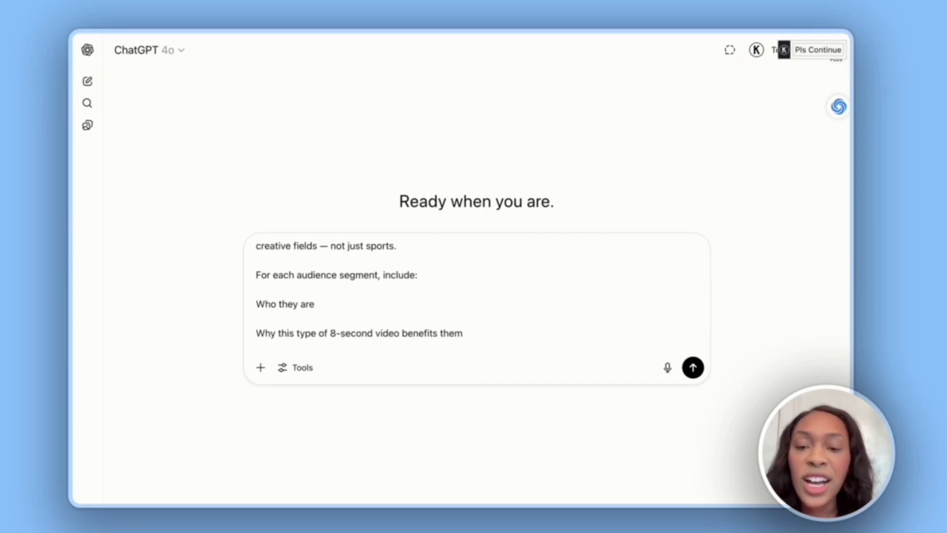
scroll(477, 296, down, 2)
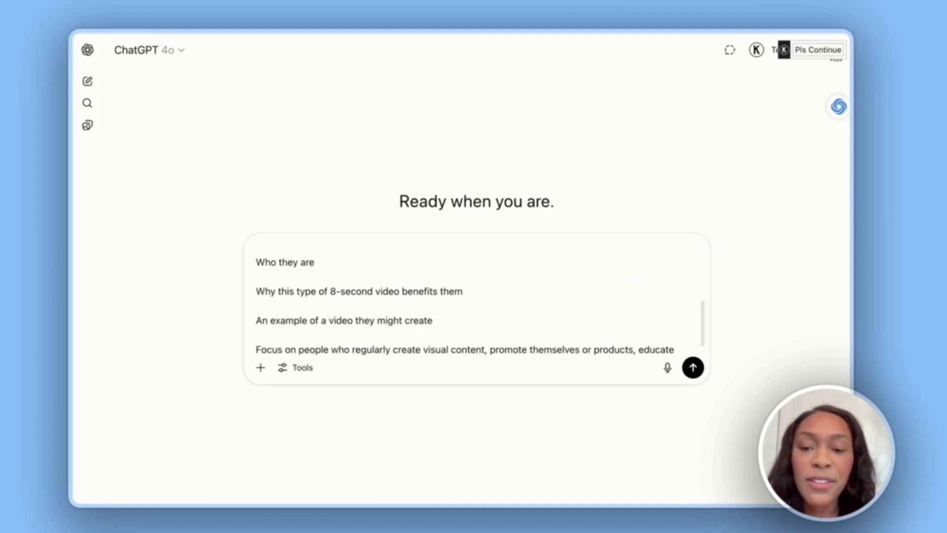
scroll(477, 306, down, 1)
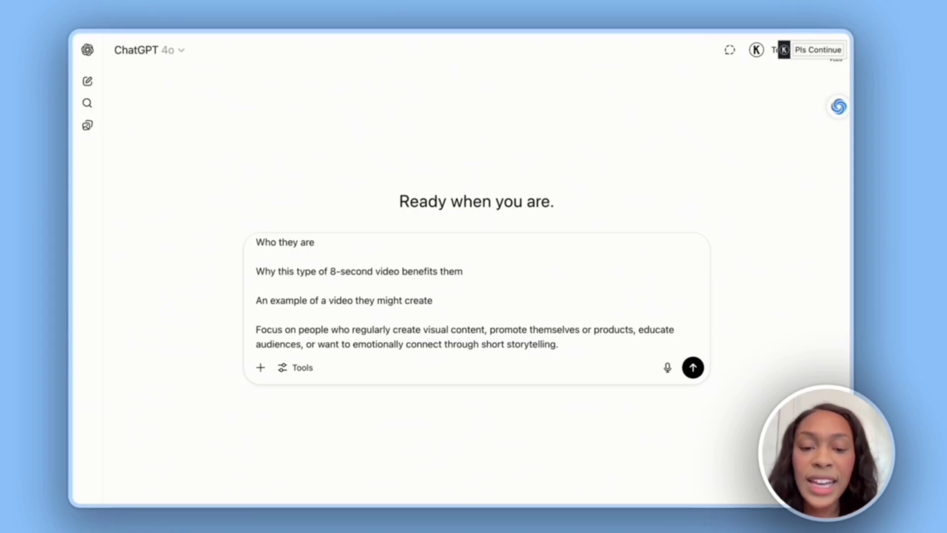
key(Return)
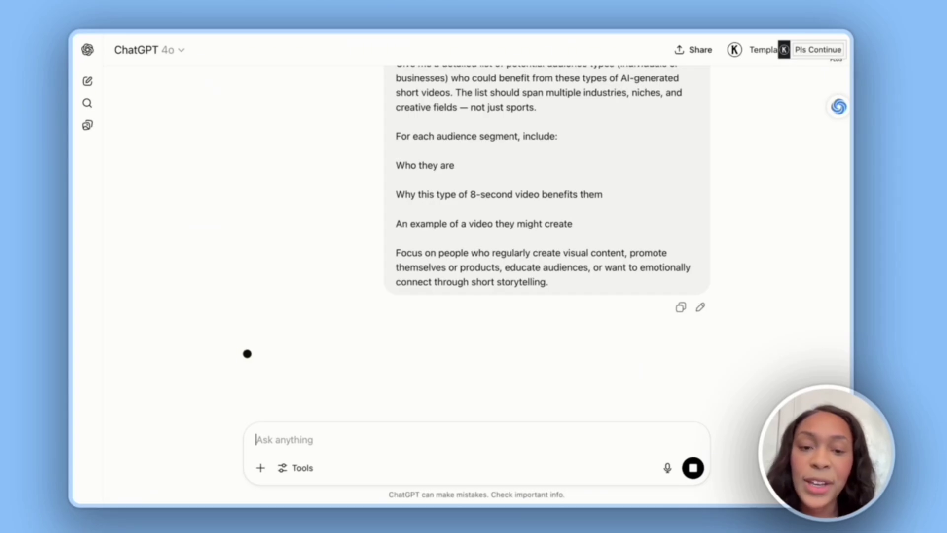
Scroll through ChatGPT's numbered audience list, from Small Business Owners to Real Estate Agents.
scroll(470, 141, down, 6)
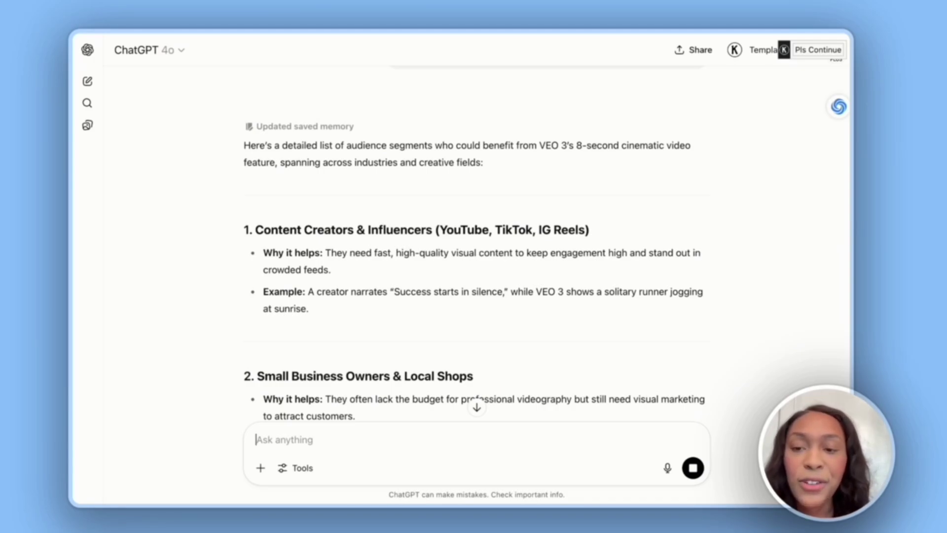
scroll(474, 242, down, 3)
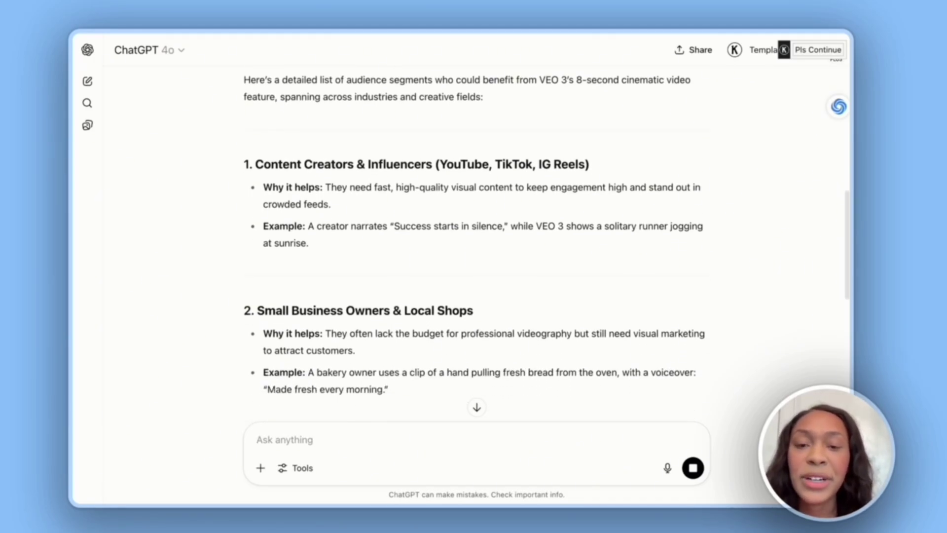
scroll(474, 242, down, 1)
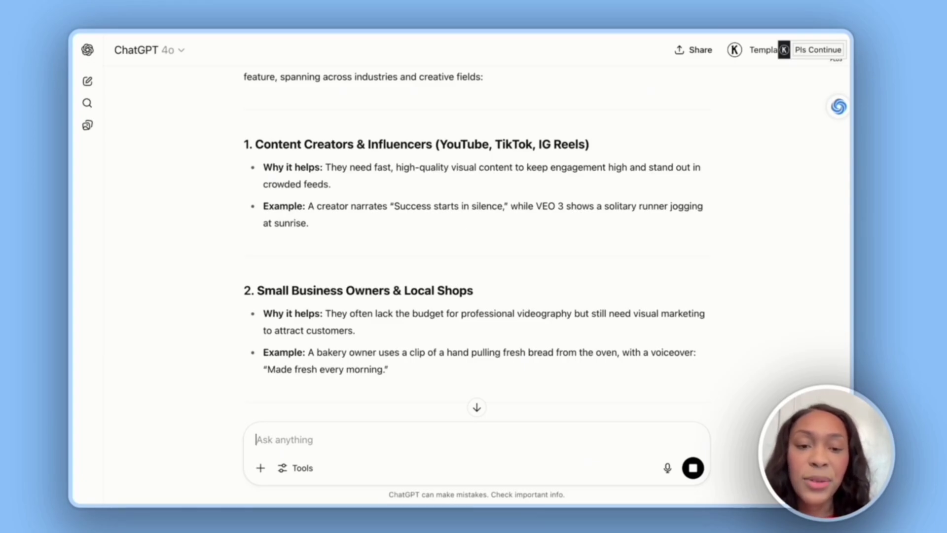
scroll(476, 247, down, 2)
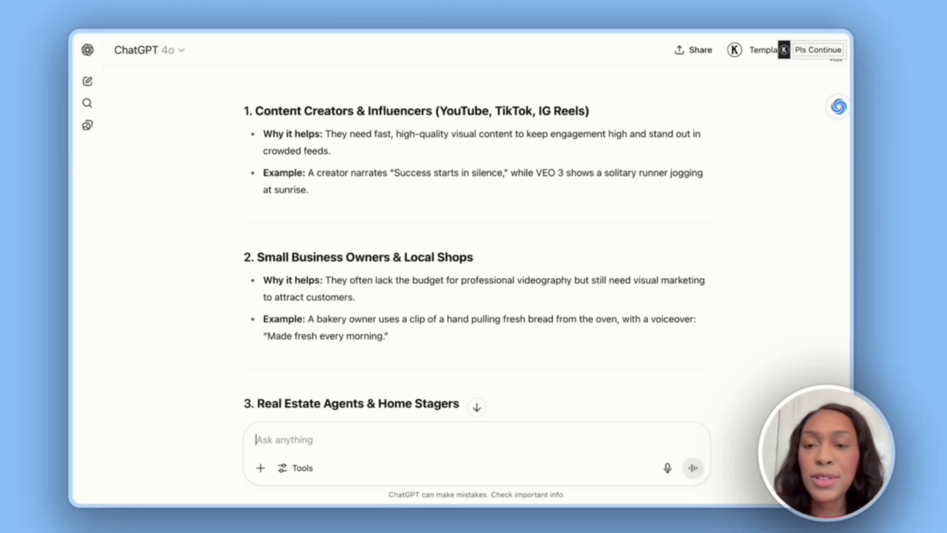
scroll(477, 246, down, 4)
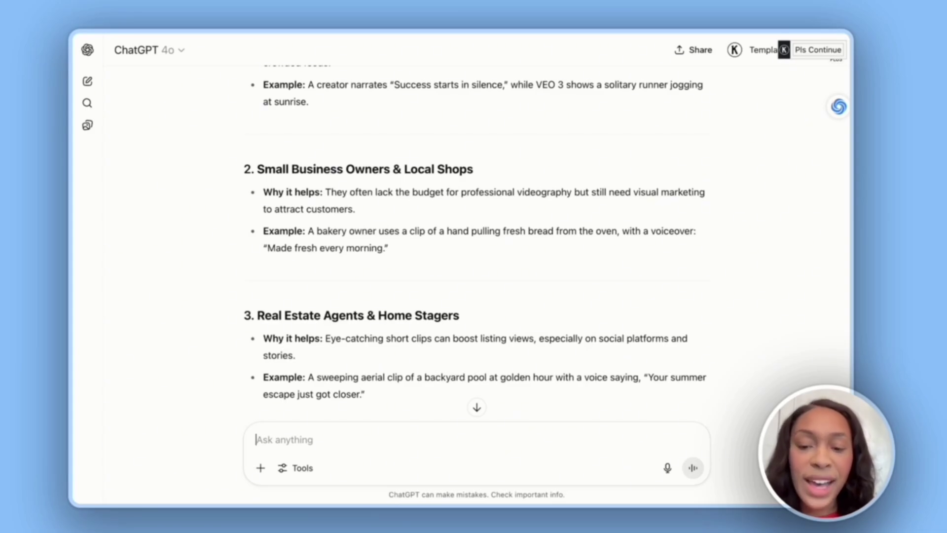
scroll(477, 241, down, 5)
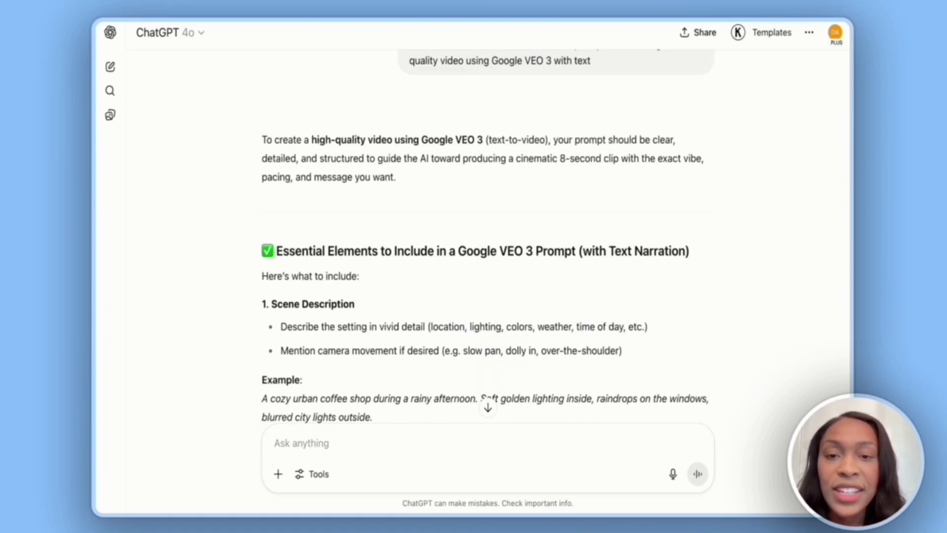
Scroll through the VEO 3 prompt elements and template to the Feeding America food-pantry prompt.
scroll(555, 240, up, 2)
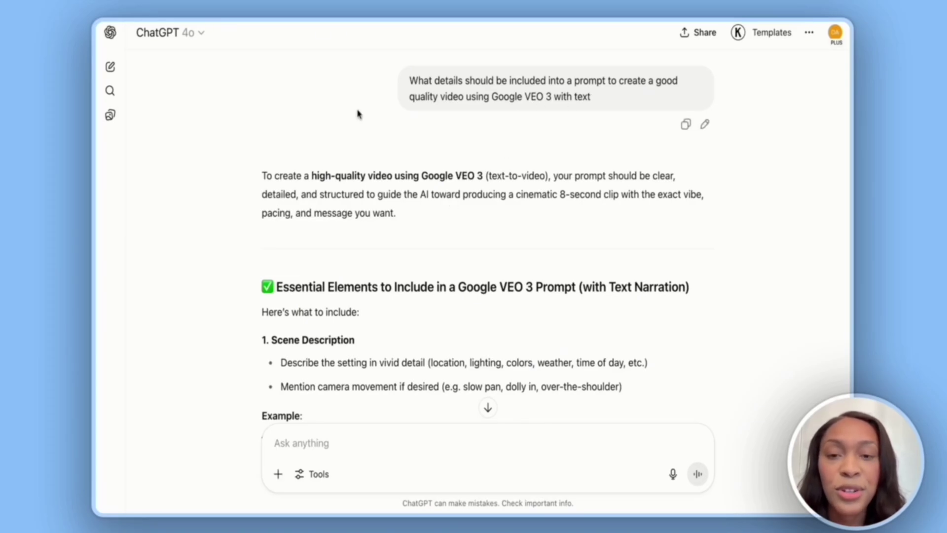
scroll(443, 133, down, 1)
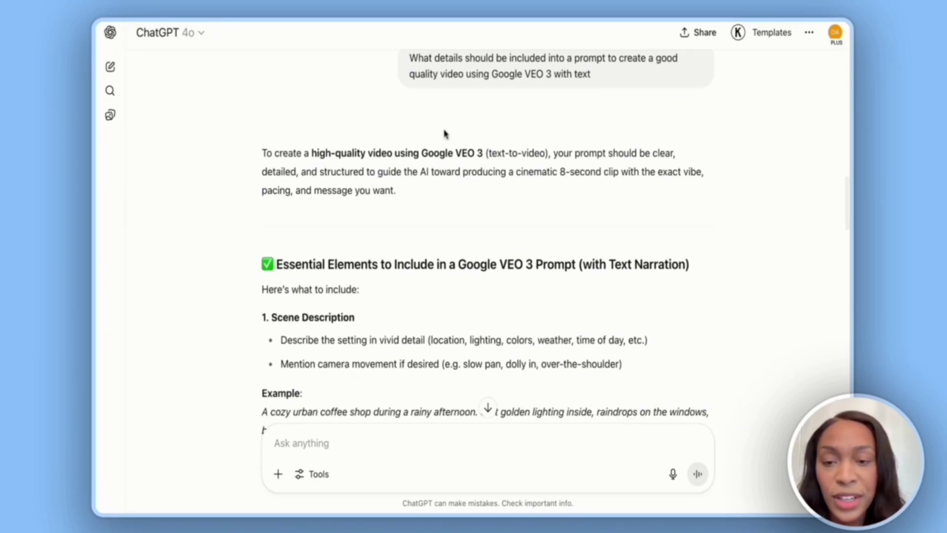
scroll(286, 340, down, 2)
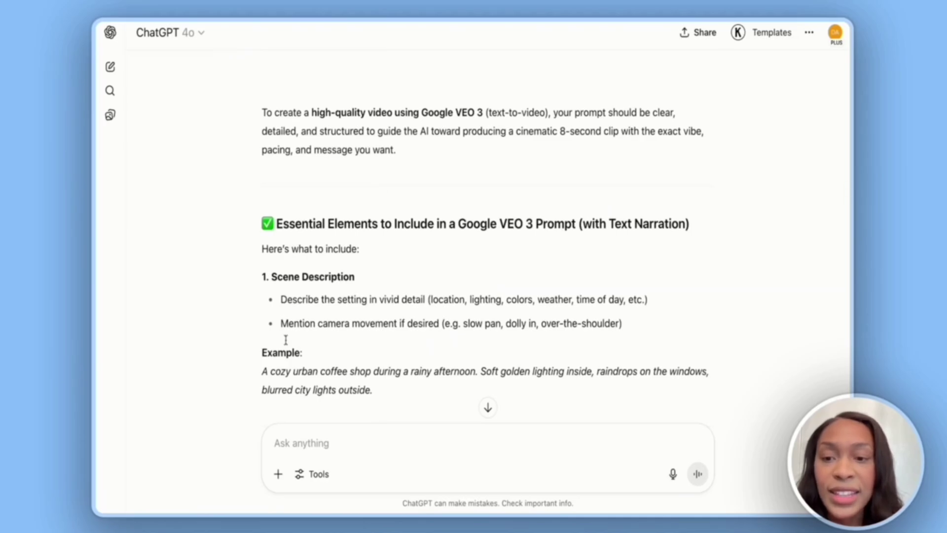
scroll(285, 340, down, 4)
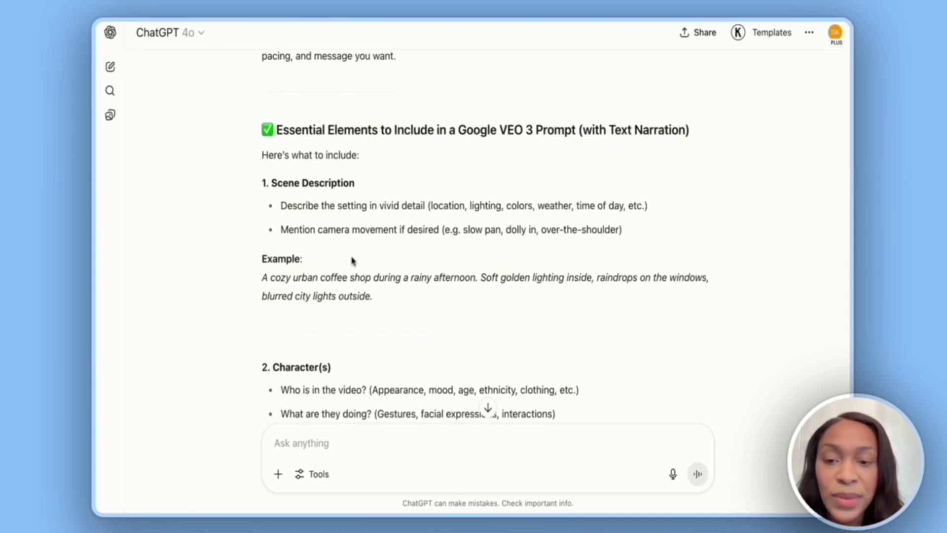
scroll(353, 261, down, 3)
scroll(353, 261, down, 4)
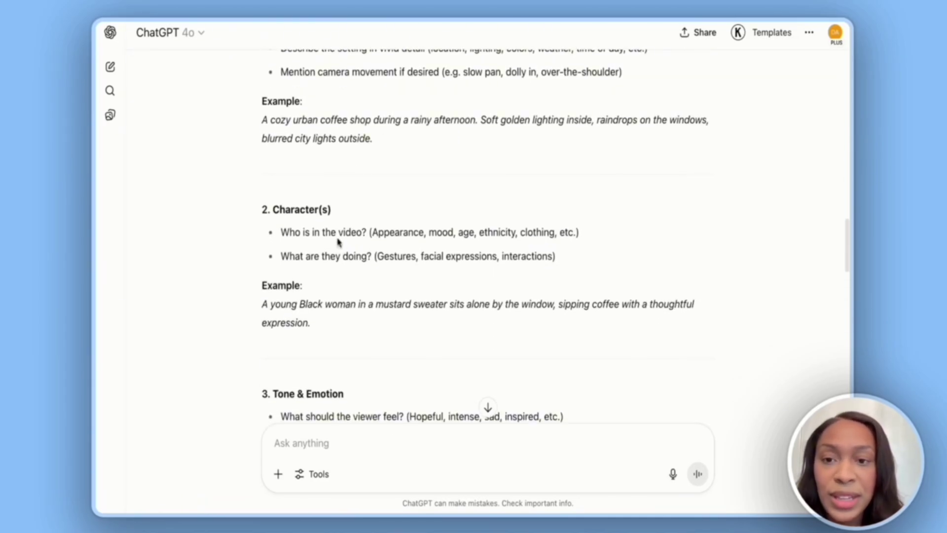
scroll(328, 204, down, 5)
scroll(328, 204, down, 3)
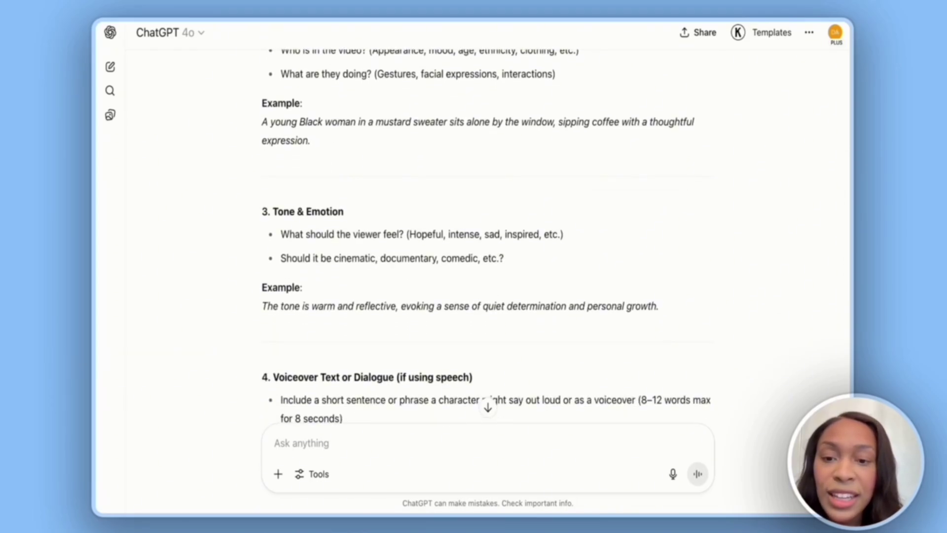
scroll(488, 237, down, 5)
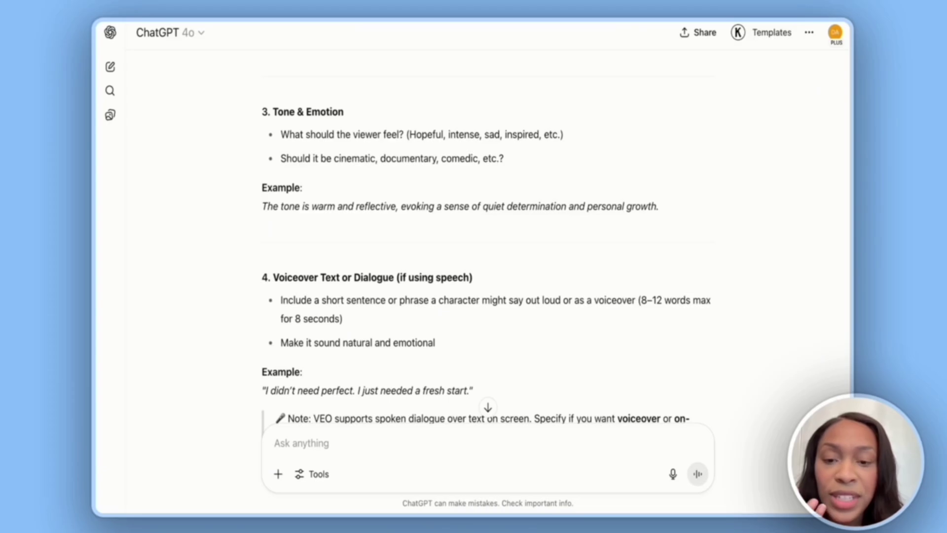
scroll(488, 236, down, 5)
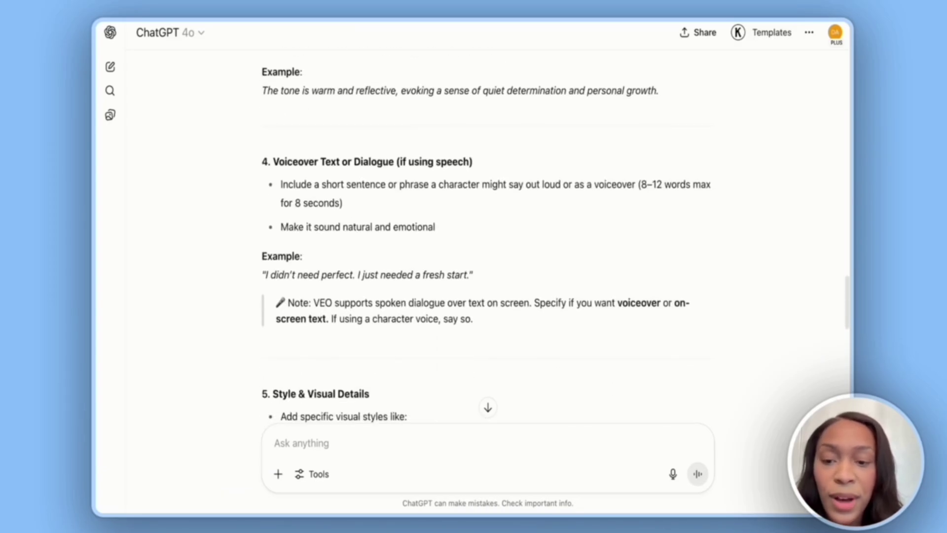
scroll(489, 237, down, 3)
scroll(489, 237, down, 10)
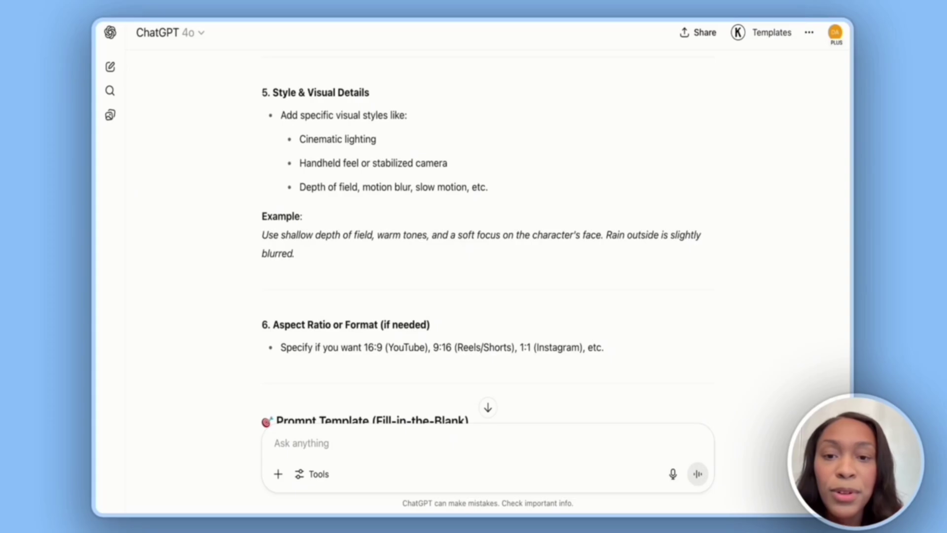
scroll(374, 217, down, 5)
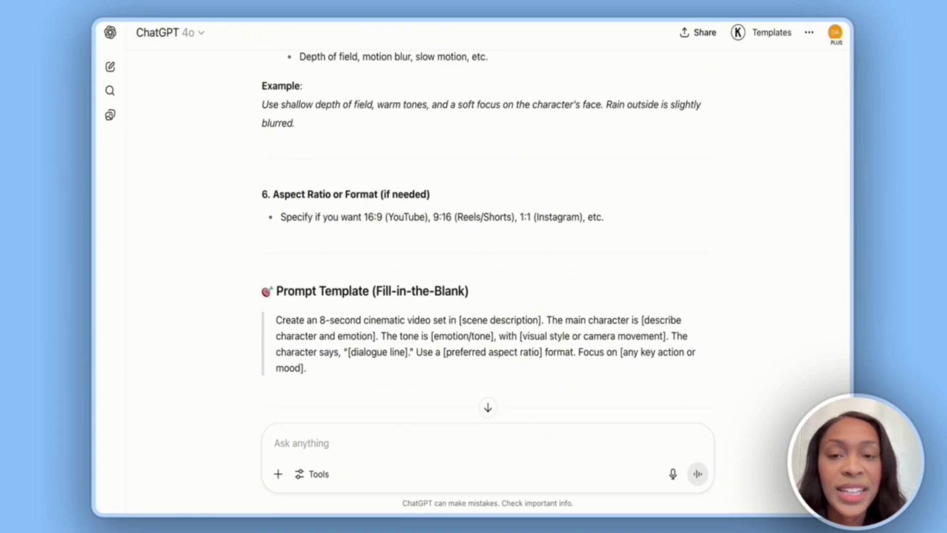
scroll(318, 372, down, 6)
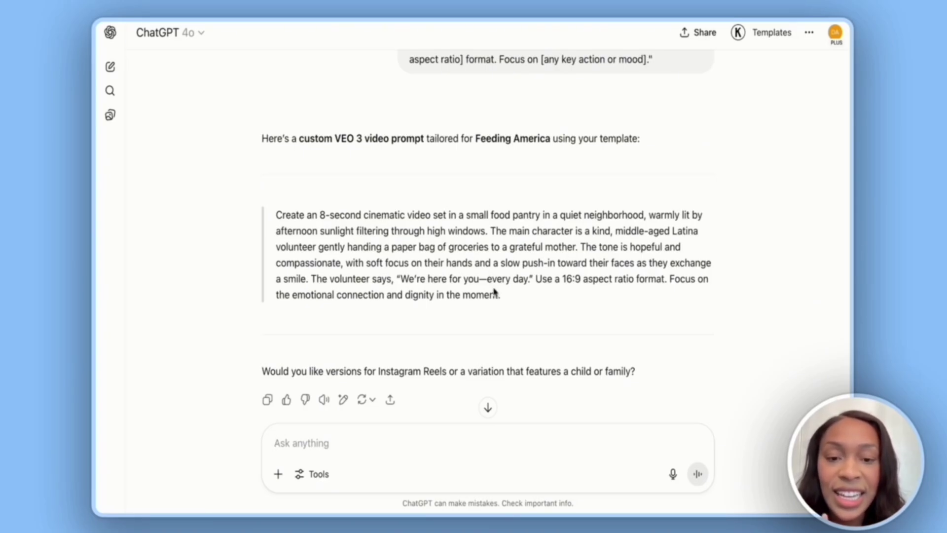
Copy the food-pantry prompt into Gemini with Video mode on and submit it.
drag(509, 303, 387, 197)
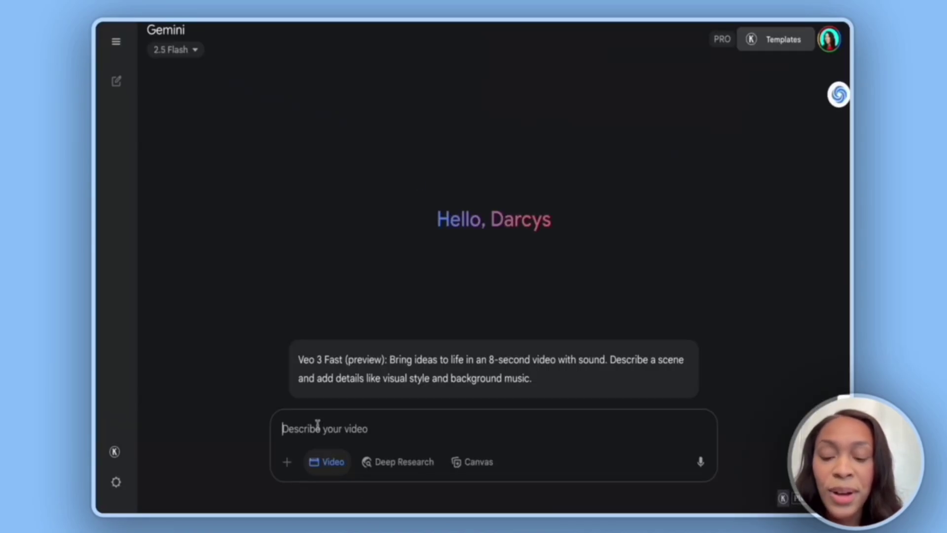
text(Create an 8-second cinematic video set in a small food pantry in a quiet neighborhood, warmly lit by afternoon sunlight filtering through high windows. The main character is a kind, middle-aged Latina volunteer gently handing a paper bag of groceries to a grateful mother. The tone is hopeful and compassionate, with soft focus on their hands and a slow push-in toward their faces as they exchange a smile. The volunteer says, "We’re here for you—every day." Use a 16:9 aspect ratio format. Focus on the emotional connection and dignity in the moment.)
click(317, 471)
click(318, 468)
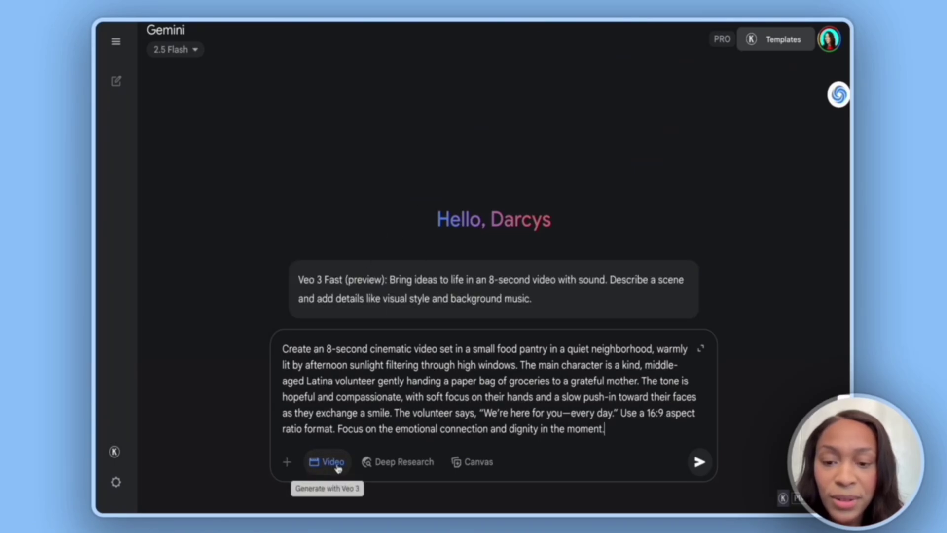
key(Return)
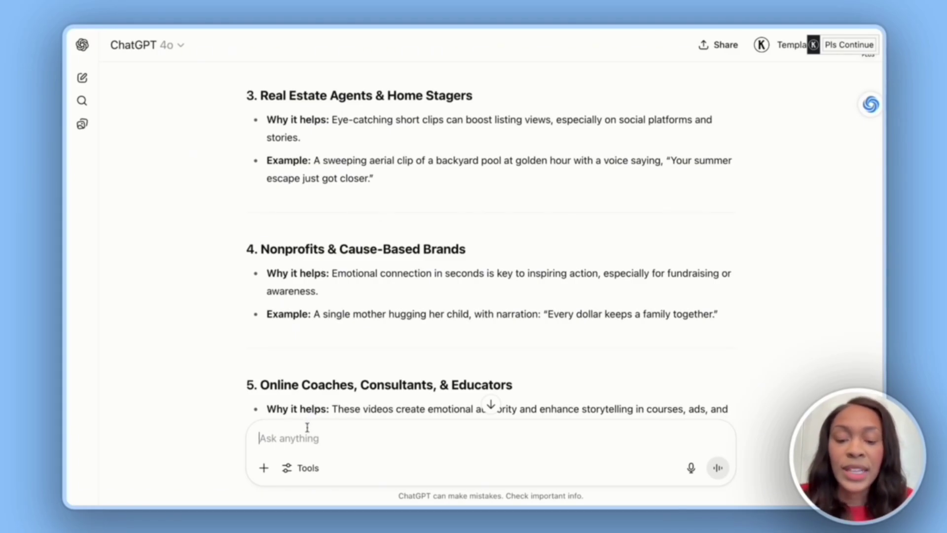
Send the 'Act as a business and ai expert' request for 10 money-making video ideas.
text(Act as a business and ai expert, give me 10 quality ideas on how I can make money from the 8 second AI videos)
text(.)
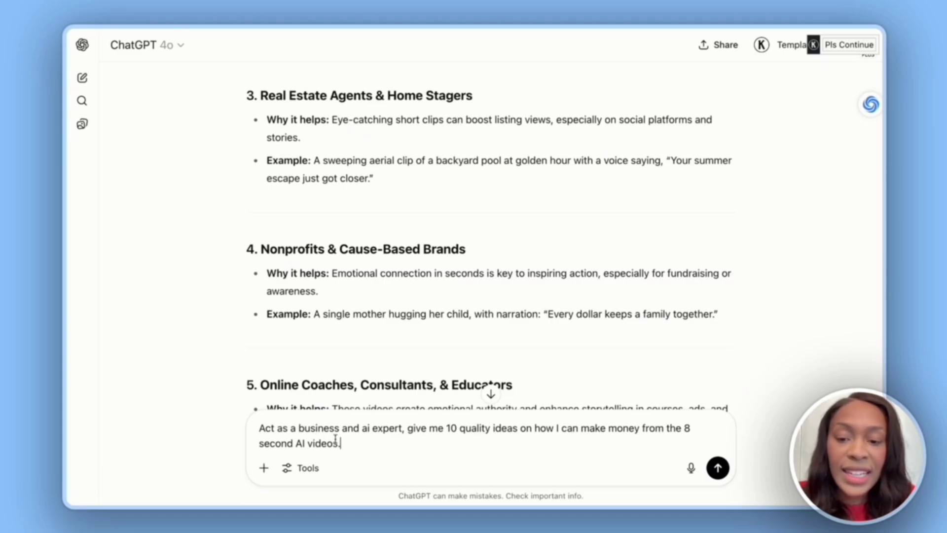
key(Return)
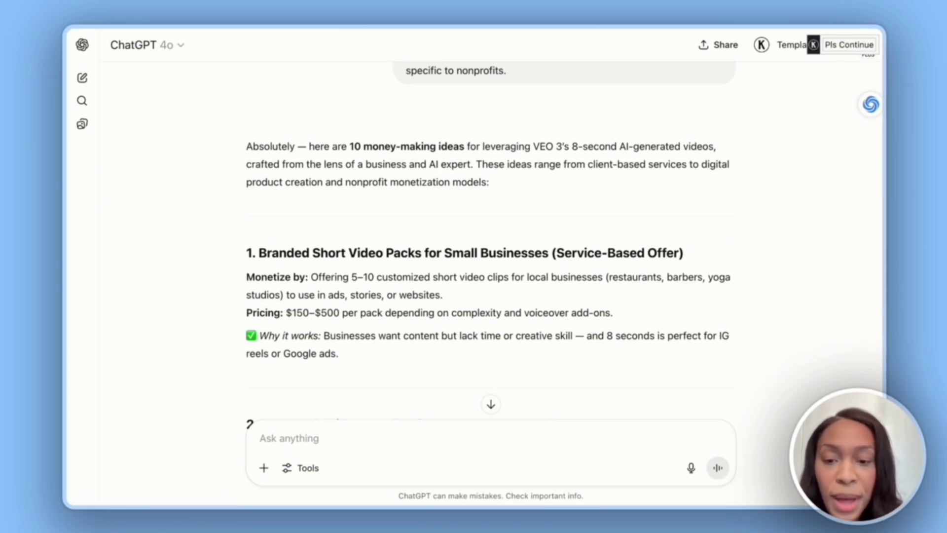
scroll(390, 321, down, 1)
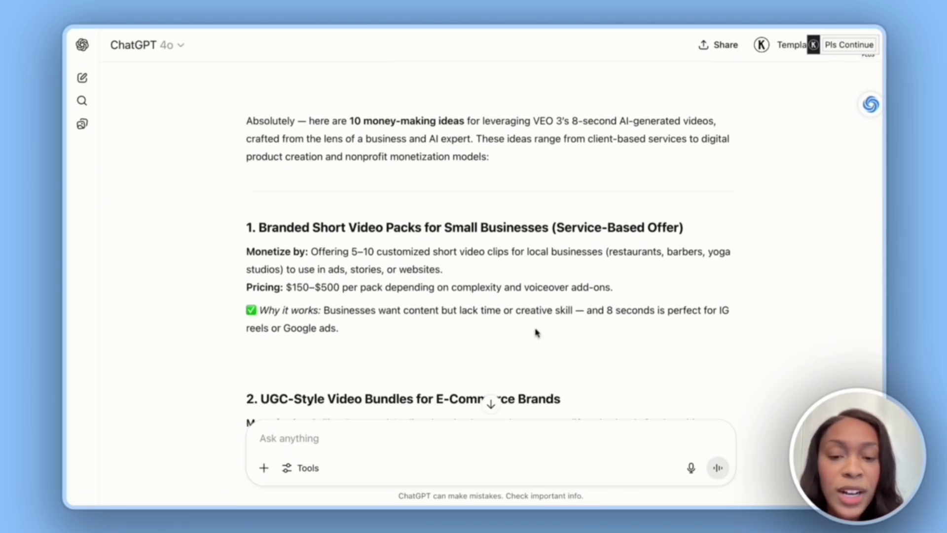
scroll(617, 324, down, 1)
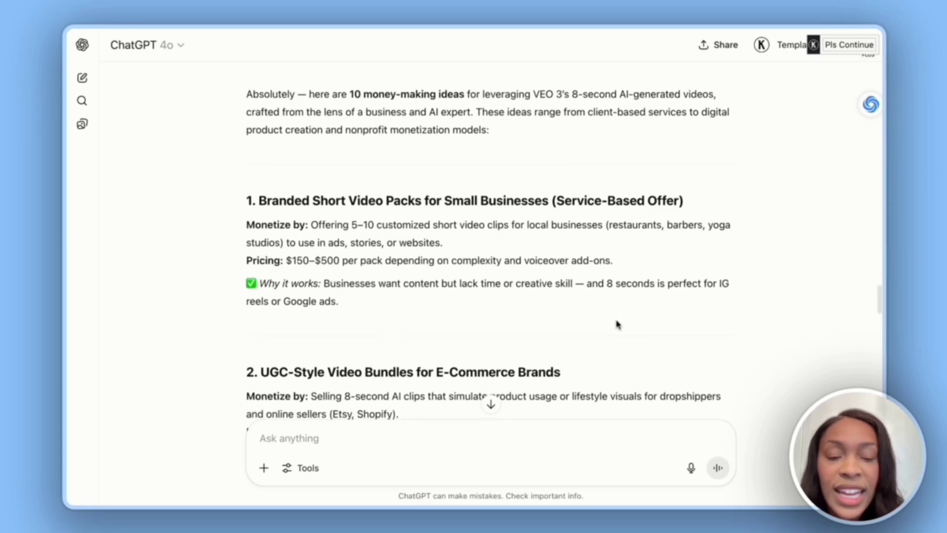
scroll(617, 325, down, 1)
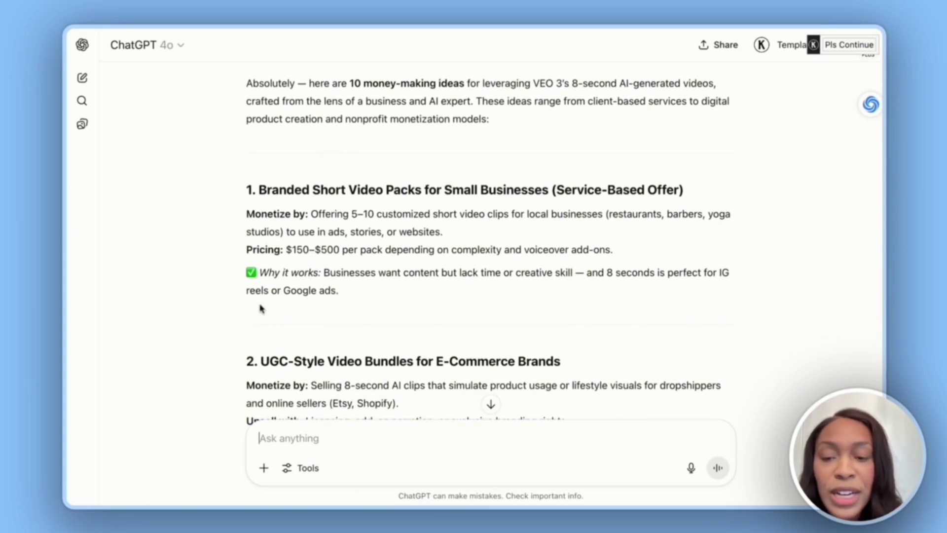
scroll(261, 308, down, 4)
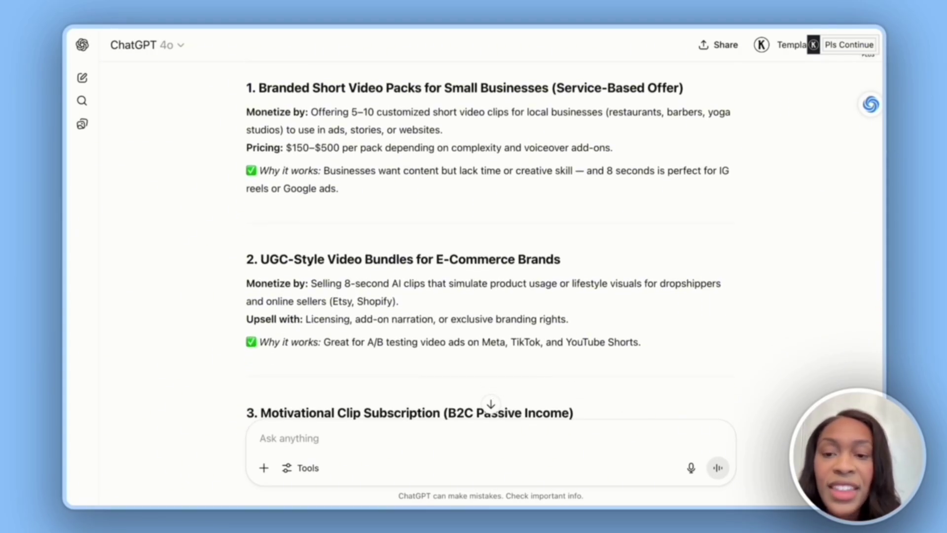
scroll(265, 291, down, 1)
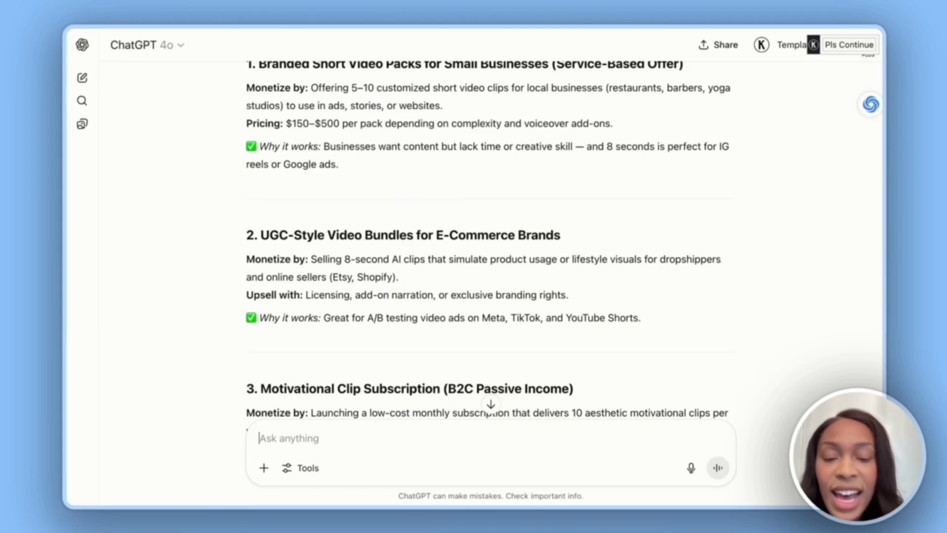
scroll(491, 242, down, 3)
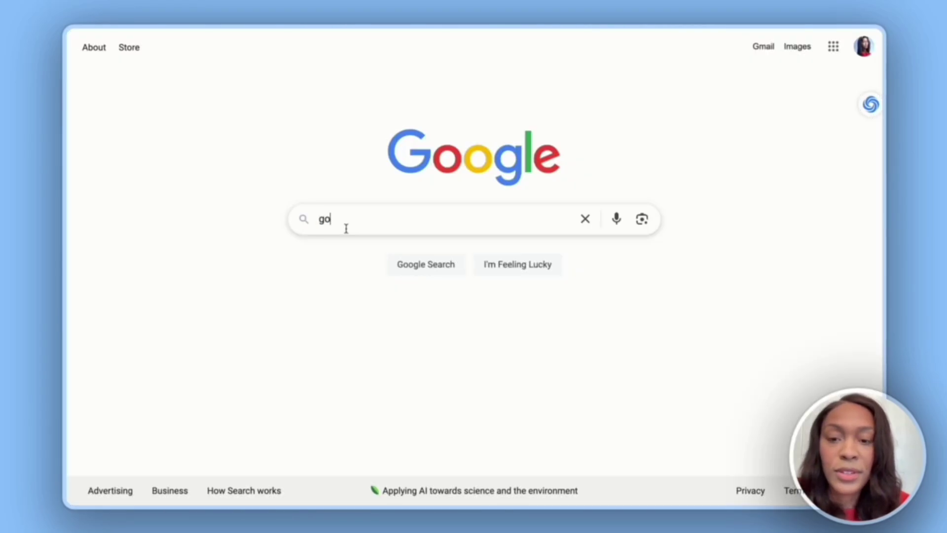
Search 'google veo' and enter Google Flow through Try in Flow and Create with Flow.
text(gle veo)
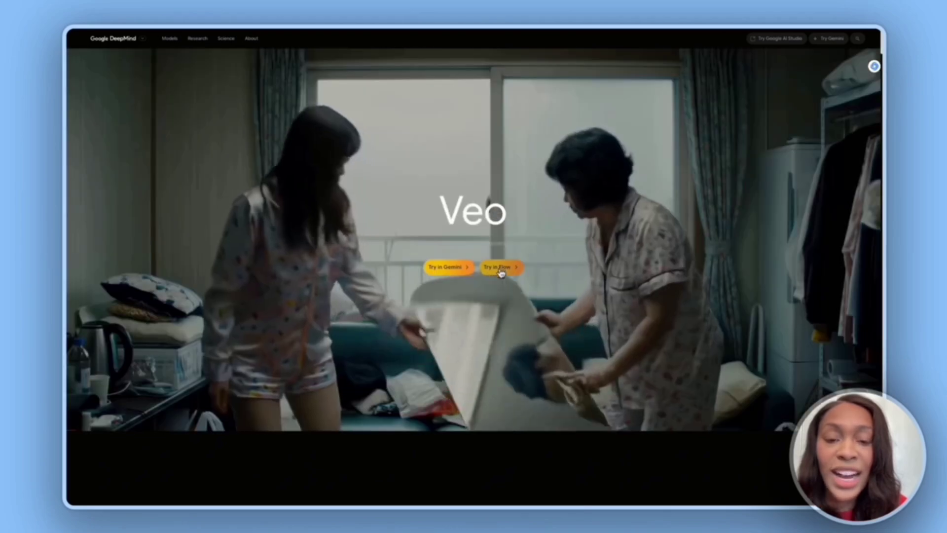
click(501, 271)
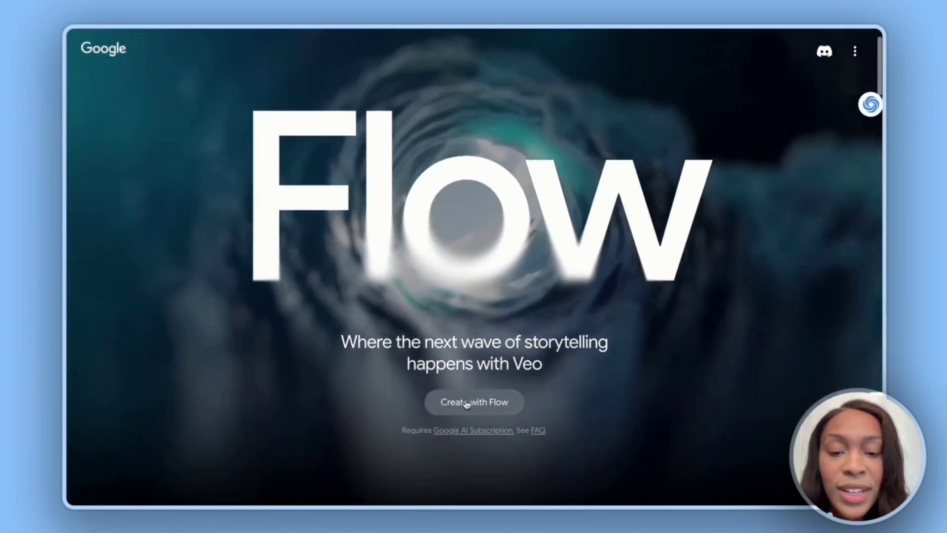
click(467, 403)
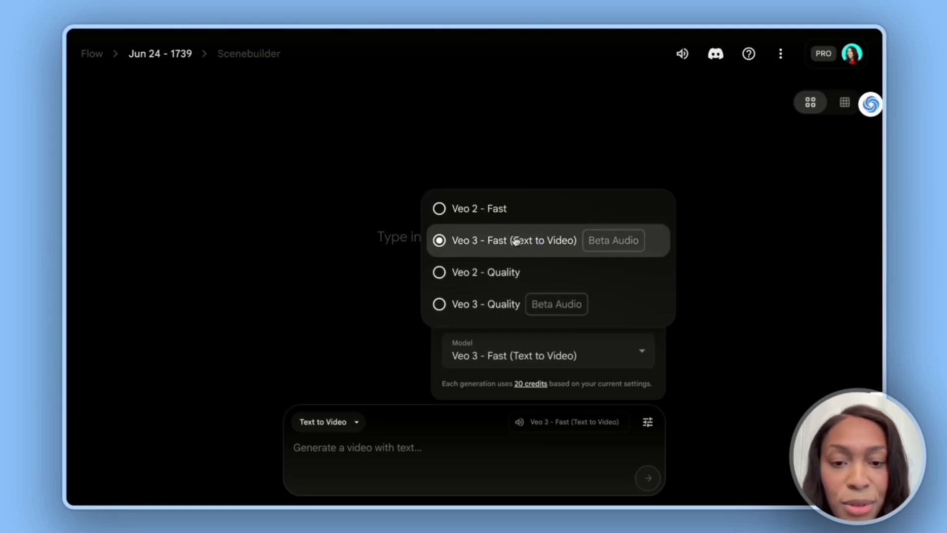
Try Veo 2 - Quality and Veo 3 - Quality, then settle on Veo 3 - Fast (Text to Video).
click(506, 270)
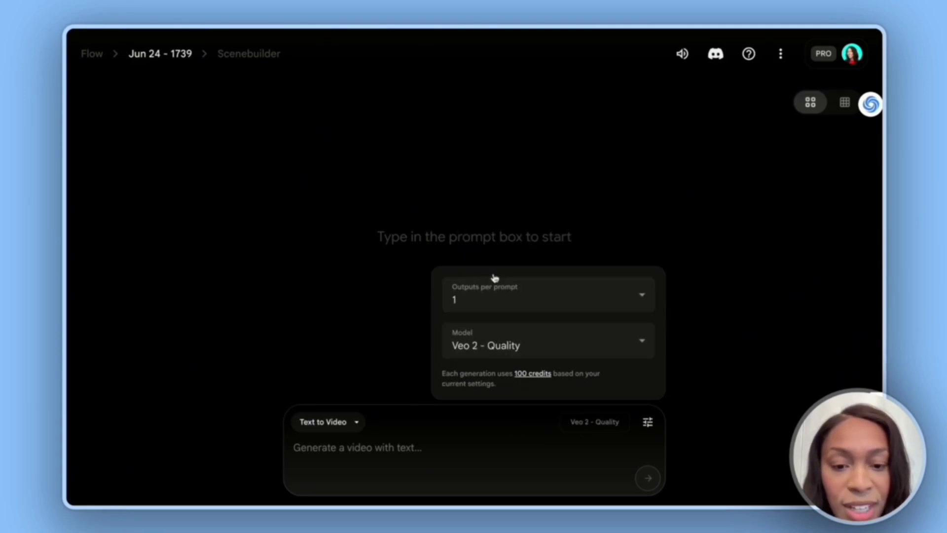
click(509, 344)
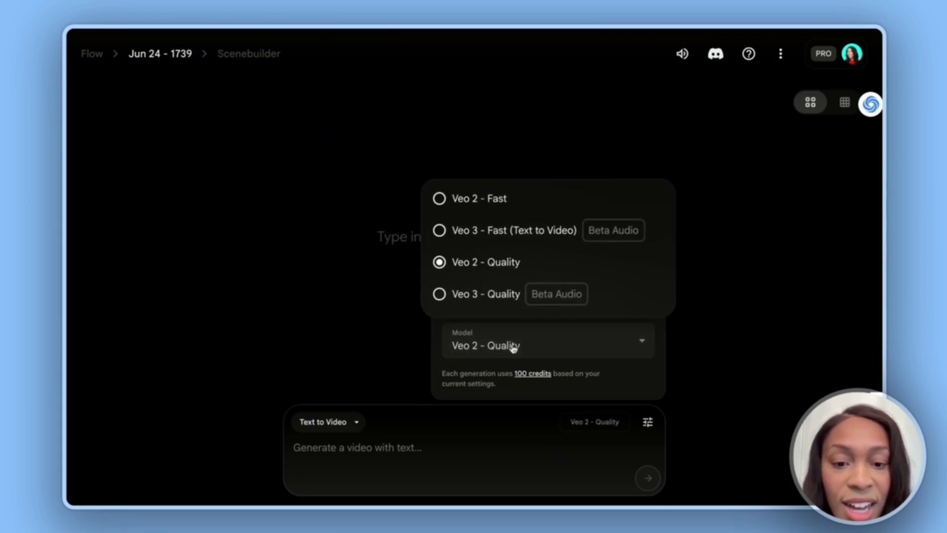
click(477, 309)
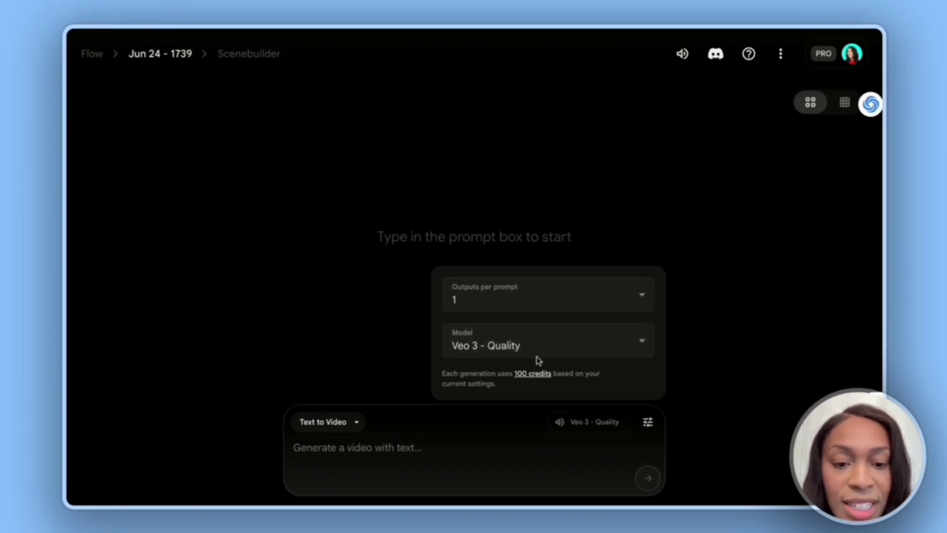
click(533, 341)
click(494, 255)
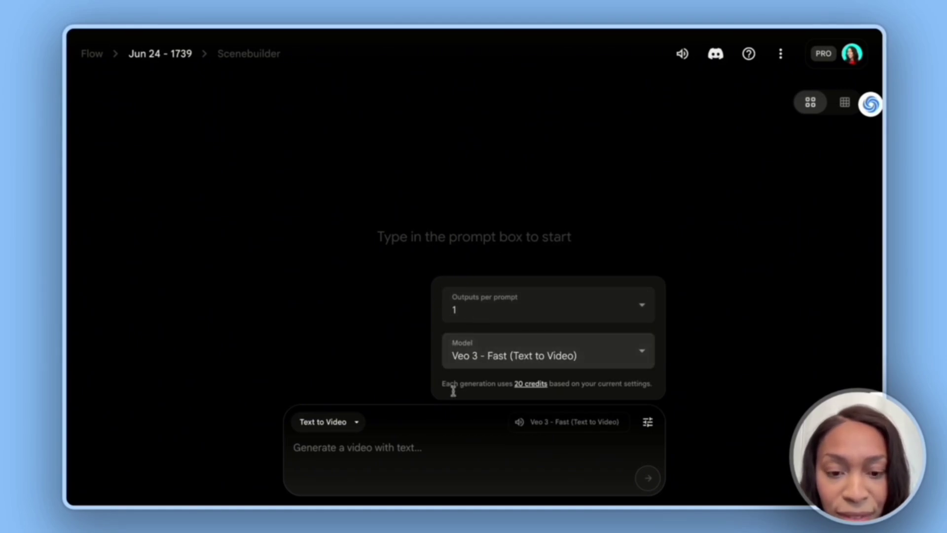
click(486, 357)
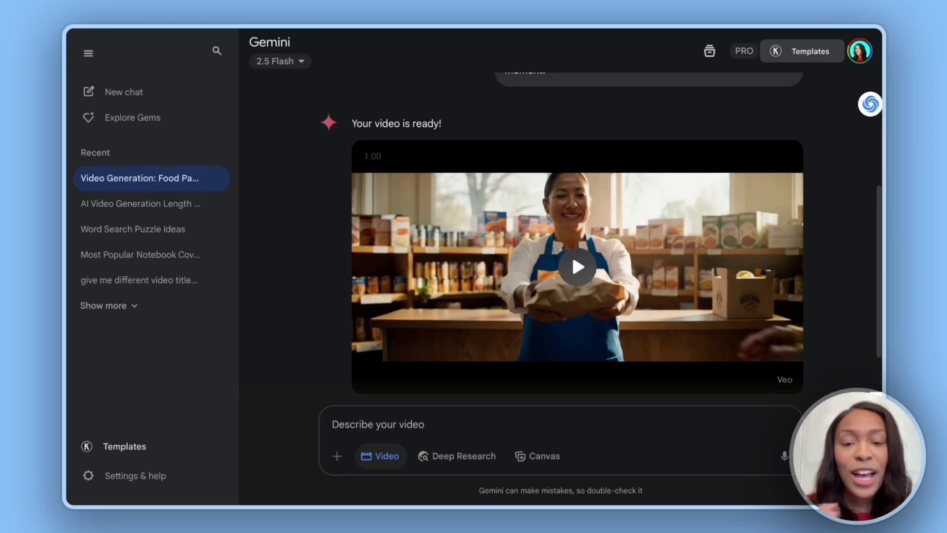
Reread the food pantry prompt in Gemini, then select ChatGPT's new older-woman-and-boy lunch bag prompt.
scroll(562, 237, up, 5)
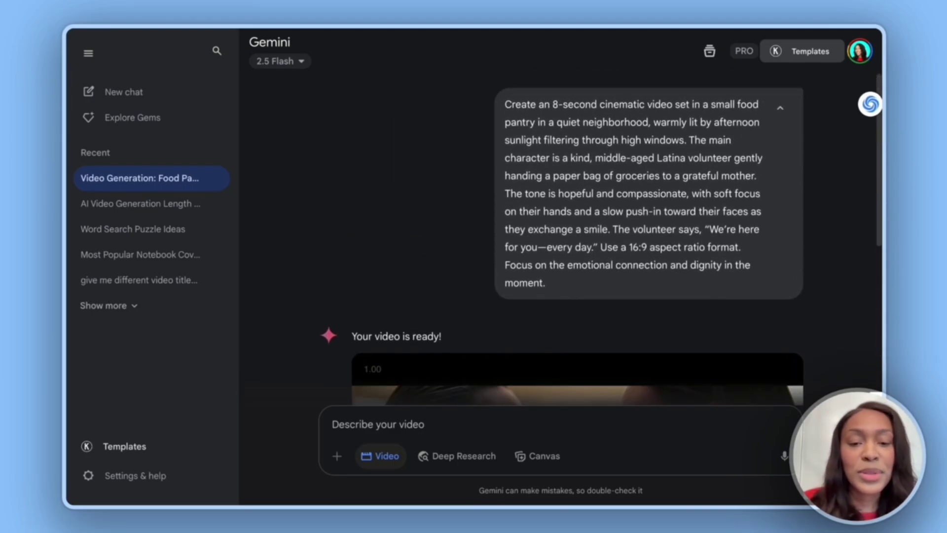
scroll(578, 237, down, 5)
scroll(578, 237, up, 5)
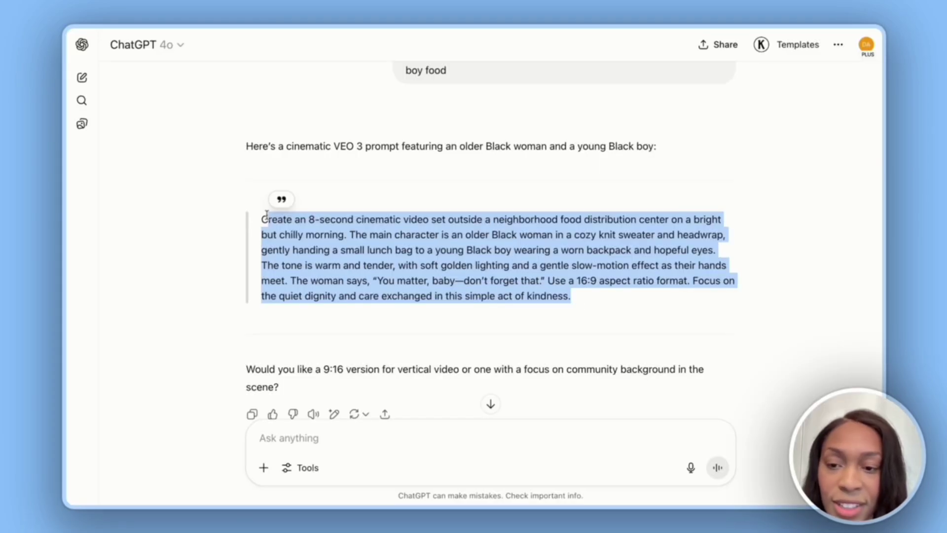
click(262, 217)
drag(262, 217, 571, 296)
key(ctrl+c)
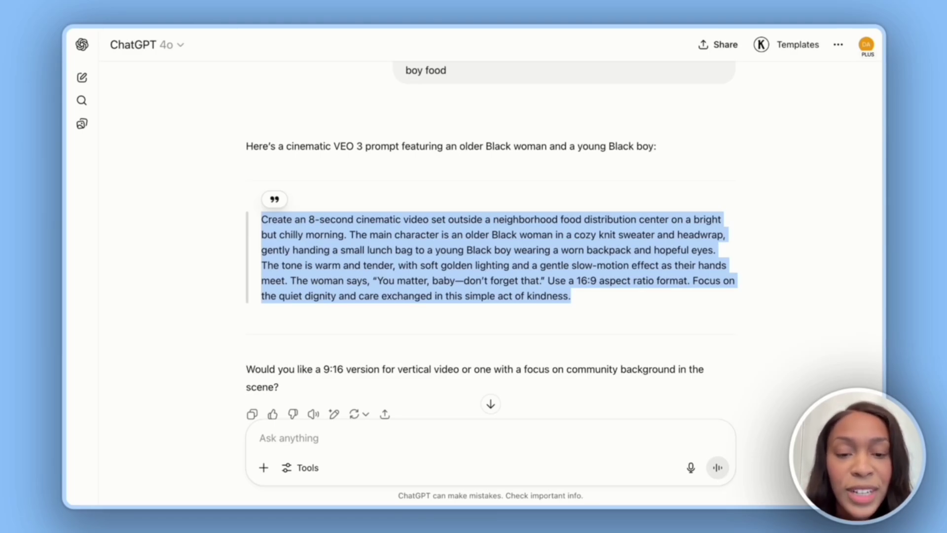
Paste the food distribution center prompt into the Google Flow prompt box.
scroll(360, 211, down, 1)
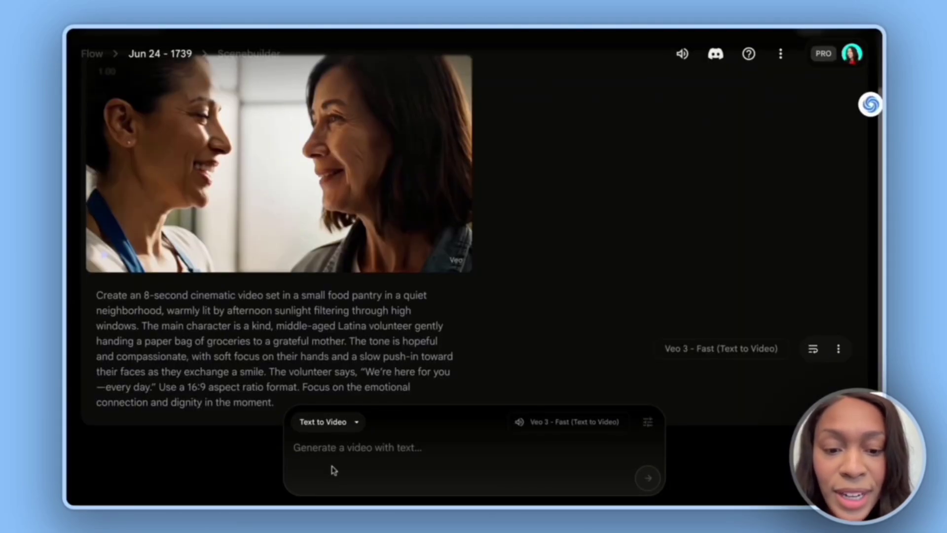
click(334, 470)
key(ctrl+v)
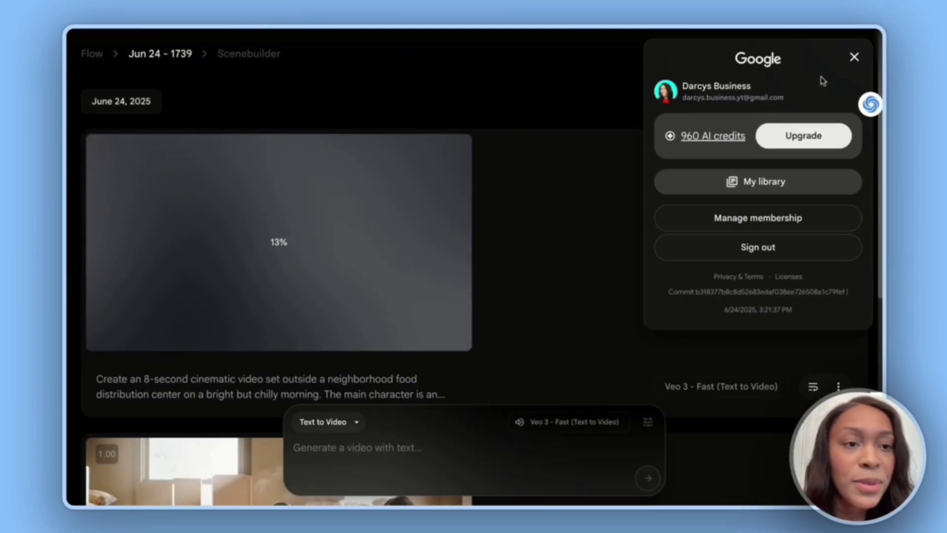
Check the account panel showing 960 AI credits left while the video generates.
click(854, 57)
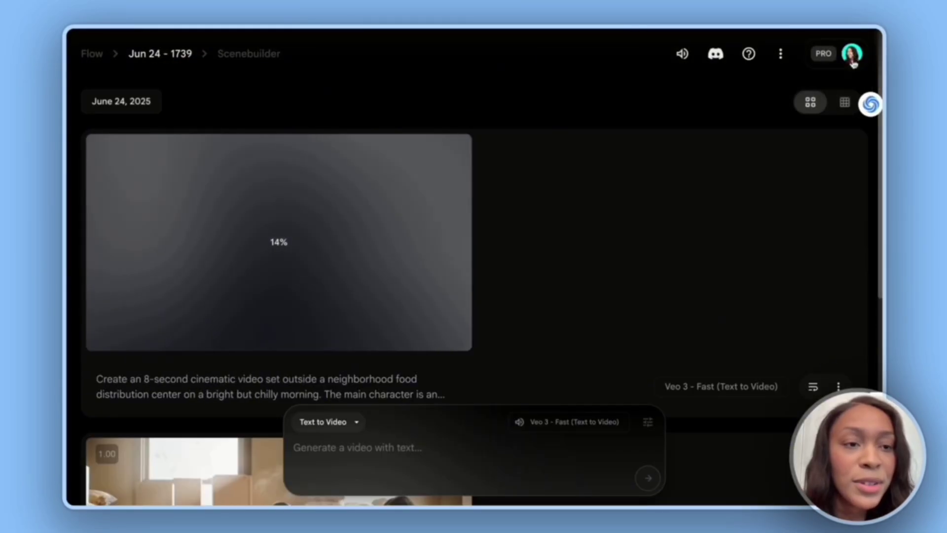
click(852, 55)
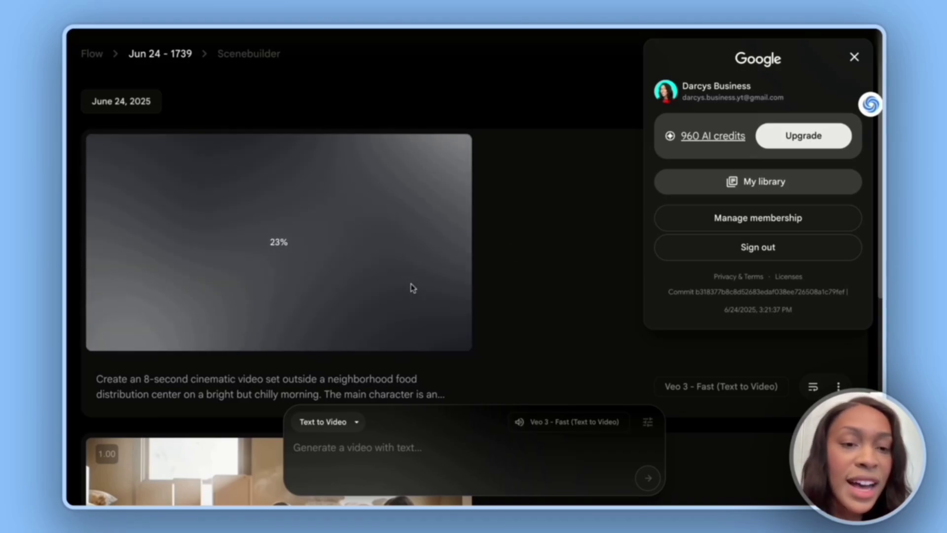
scroll(413, 287, down, 2)
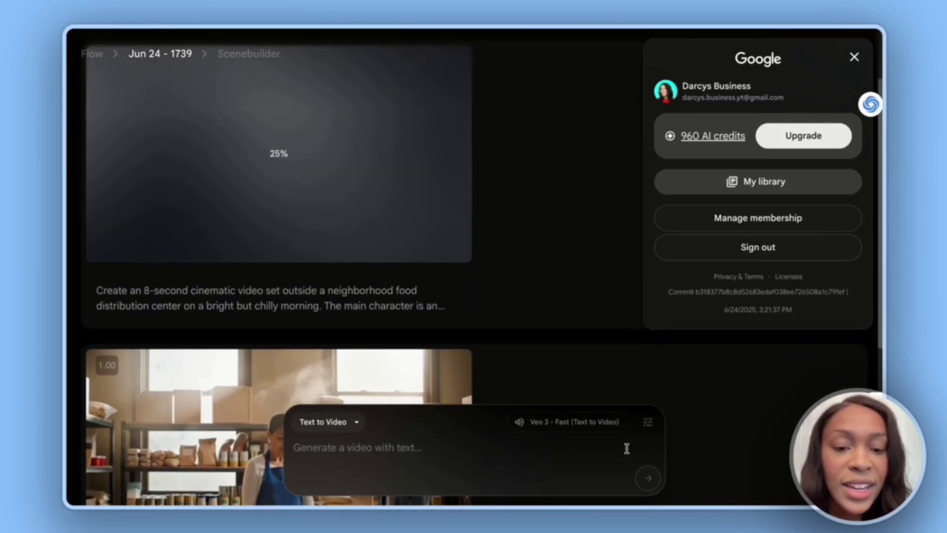
mouse_move(571, 429)
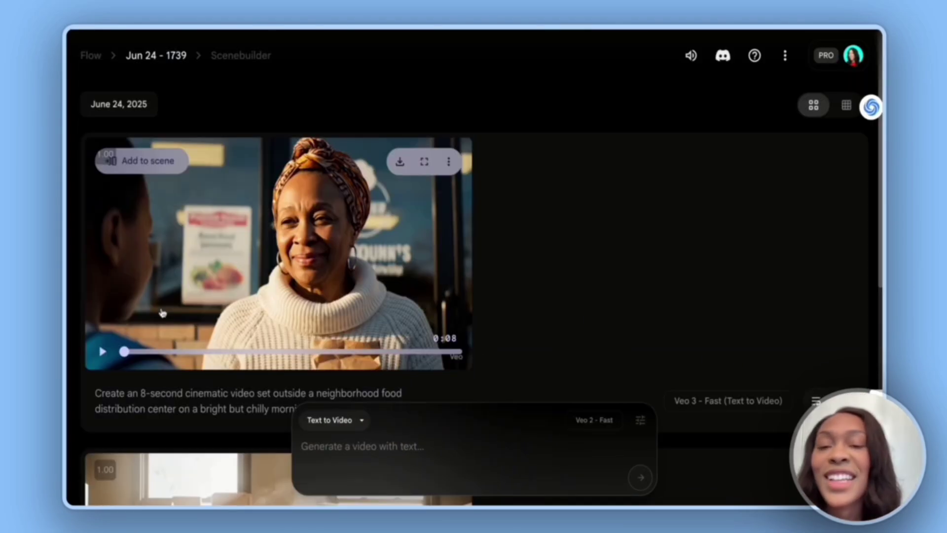
Play the 8-second clip of the older woman handing the boy a lunch bag.
click(101, 353)
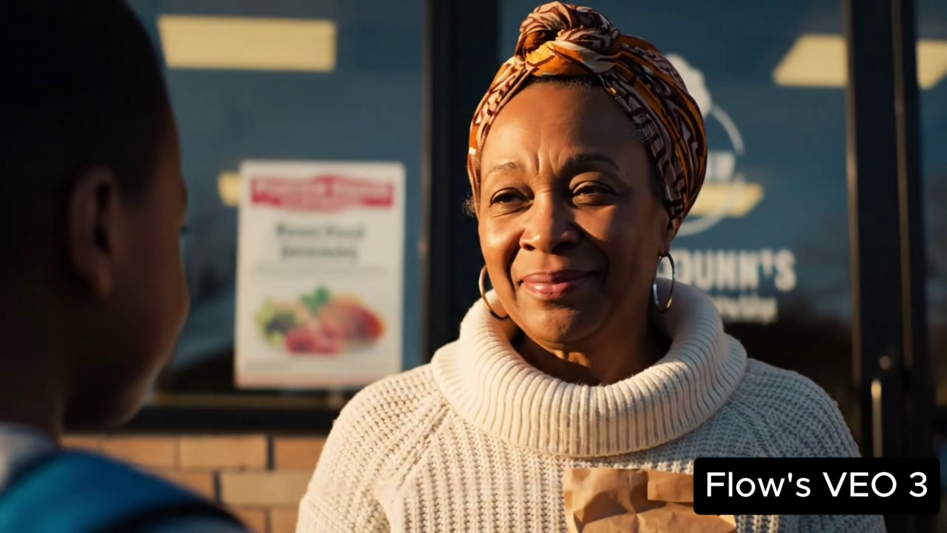